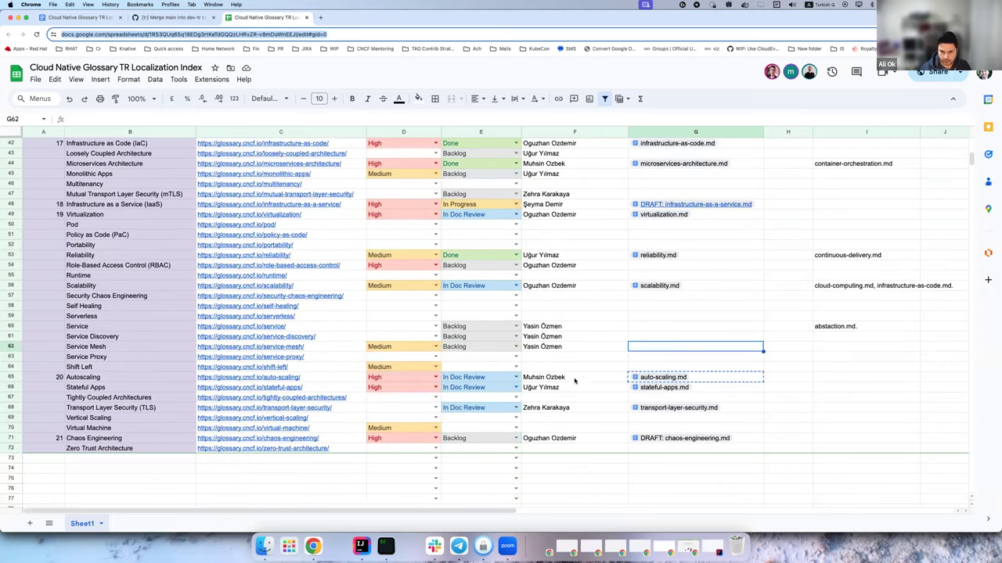
Open the auto-scaling.md translation doc from the Autoscaling row's G65 link in a new tab.
{"action": "left_click", "coordinate": [574, 377]}
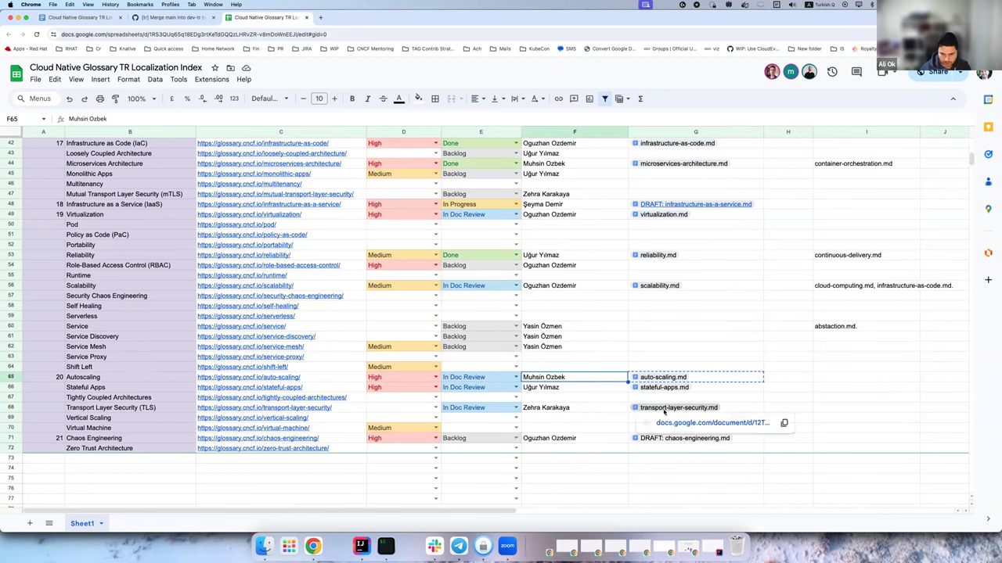
{"action": "scroll", "coordinate": [587, 371], "scroll_direction": "up", "scroll_amount": 4}
{"action": "scroll", "coordinate": [586, 371], "scroll_direction": "up", "scroll_amount": 5}
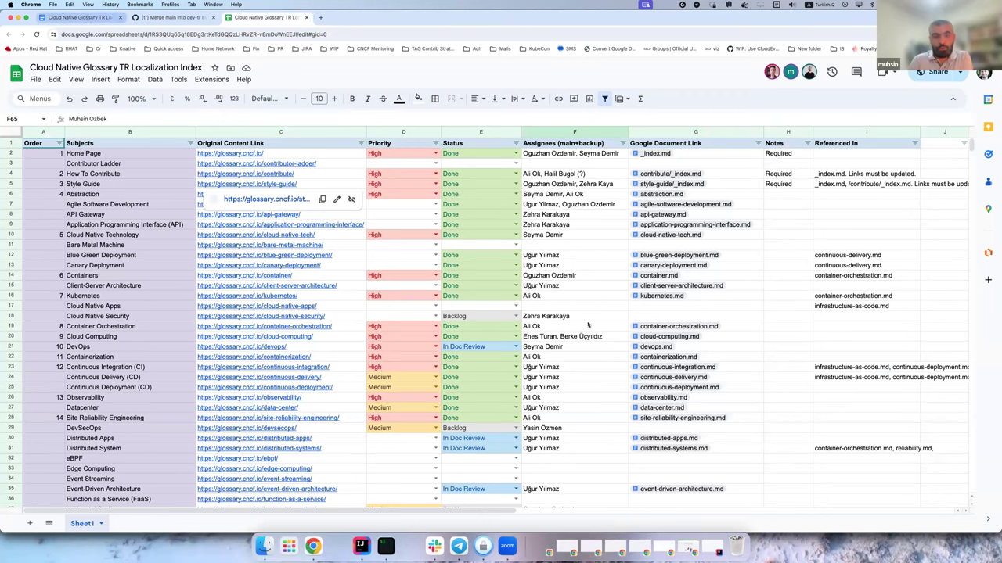
{"action": "scroll", "coordinate": [603, 362], "scroll_direction": "down", "scroll_amount": 5}
{"action": "scroll", "coordinate": [604, 362], "scroll_direction": "down", "scroll_amount": 5}
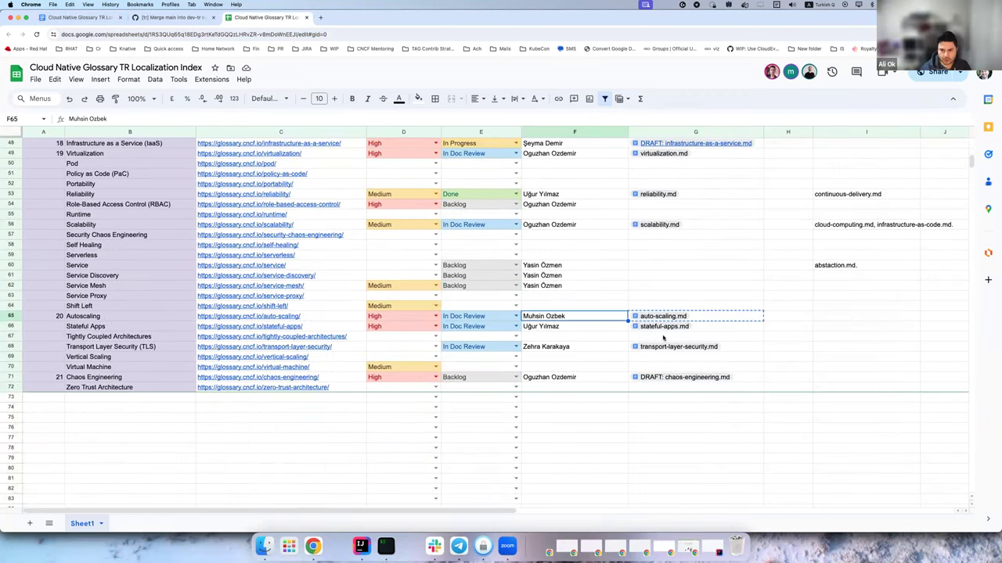
{"action": "left_click", "coordinate": [640, 317]}
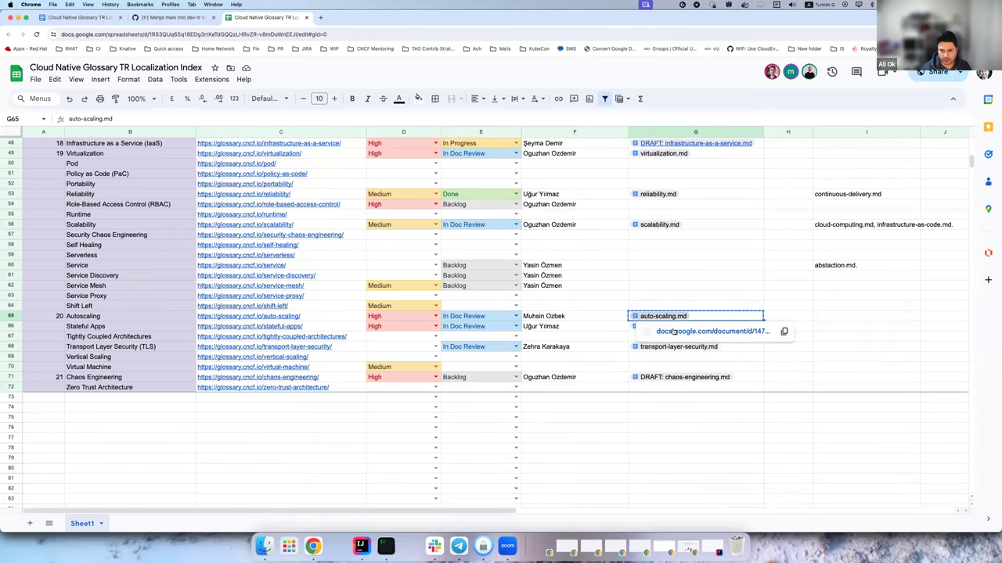
{"action": "left_click", "coordinate": [782, 332]}
{"action": "left_click", "coordinate": [333, 17]}
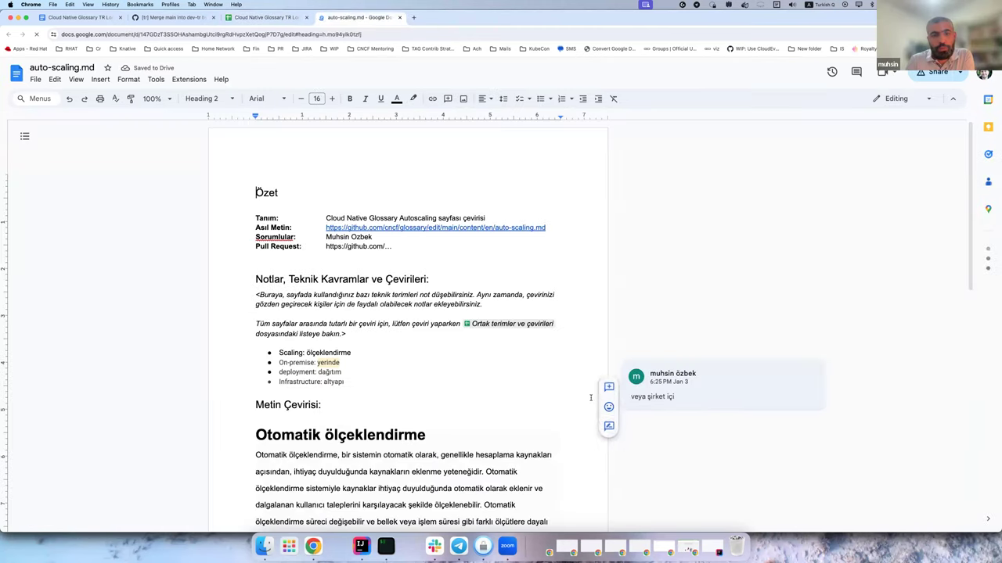
Glance over the auto-scaling.md draft, then go back to the localization index spreadsheet.
{"action": "scroll", "coordinate": [585, 365], "scroll_direction": "down", "scroll_amount": 3}
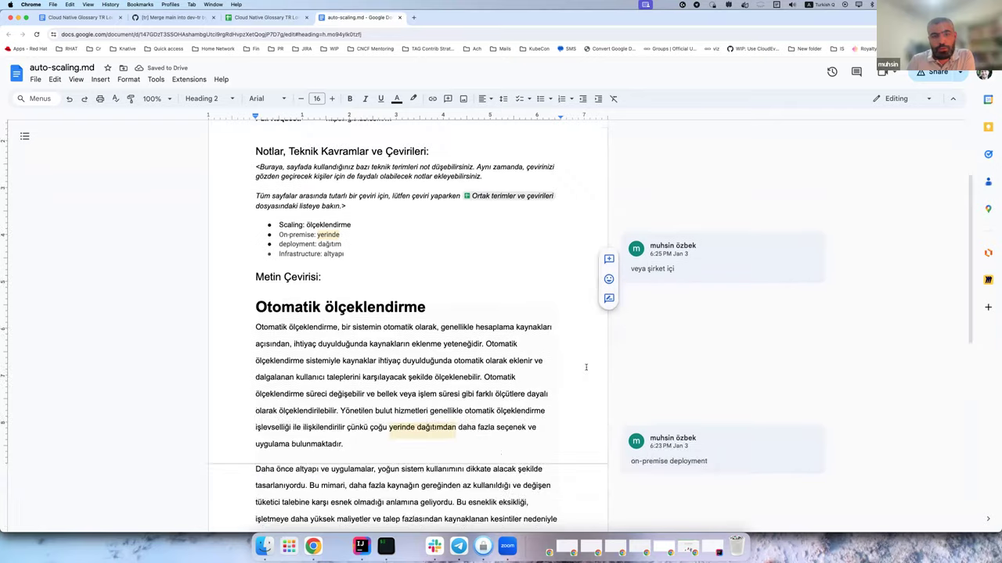
{"action": "scroll", "coordinate": [585, 366], "scroll_direction": "up", "scroll_amount": 3}
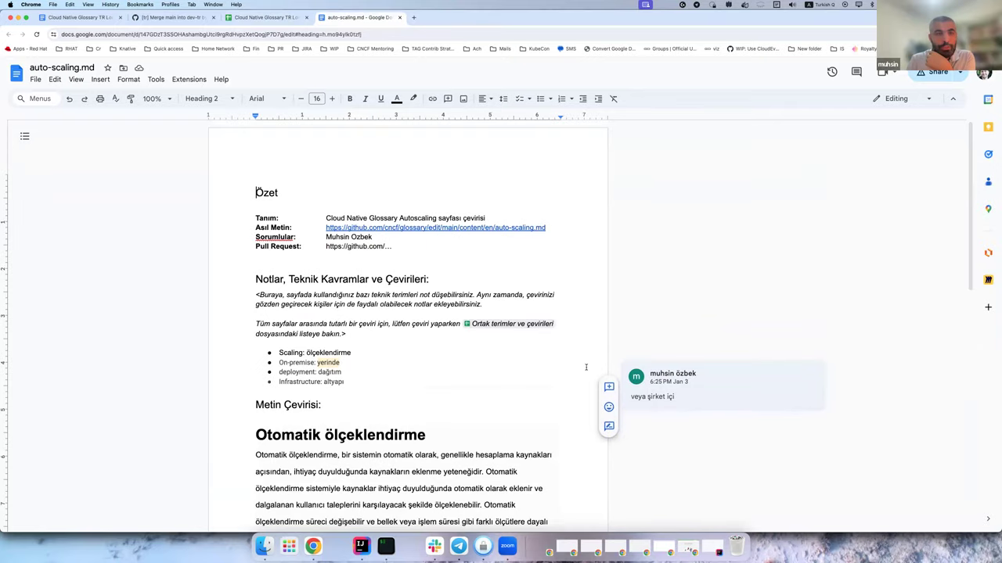
{"action": "left_click", "coordinate": [98, 21]}
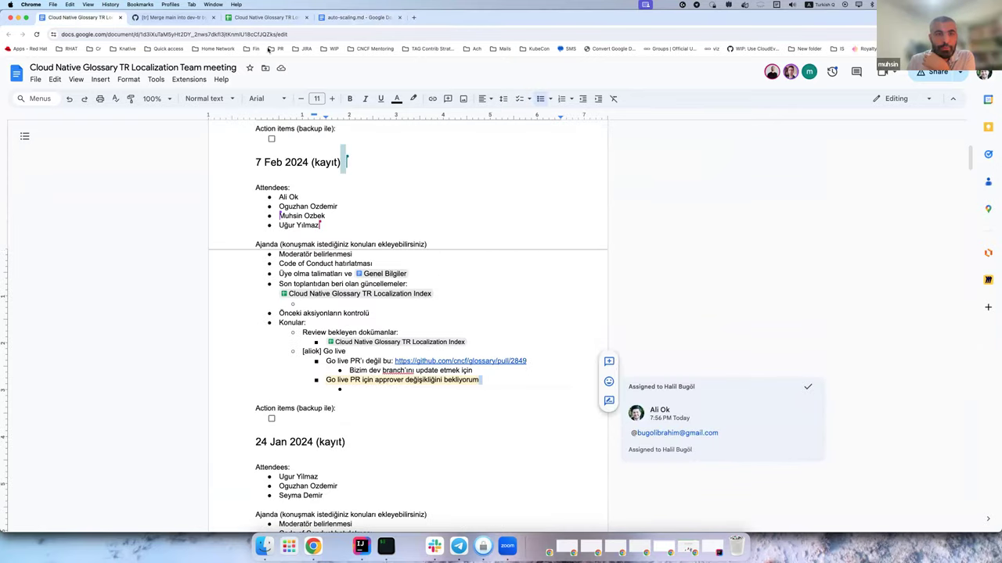
{"action": "left_click", "coordinate": [258, 18]}
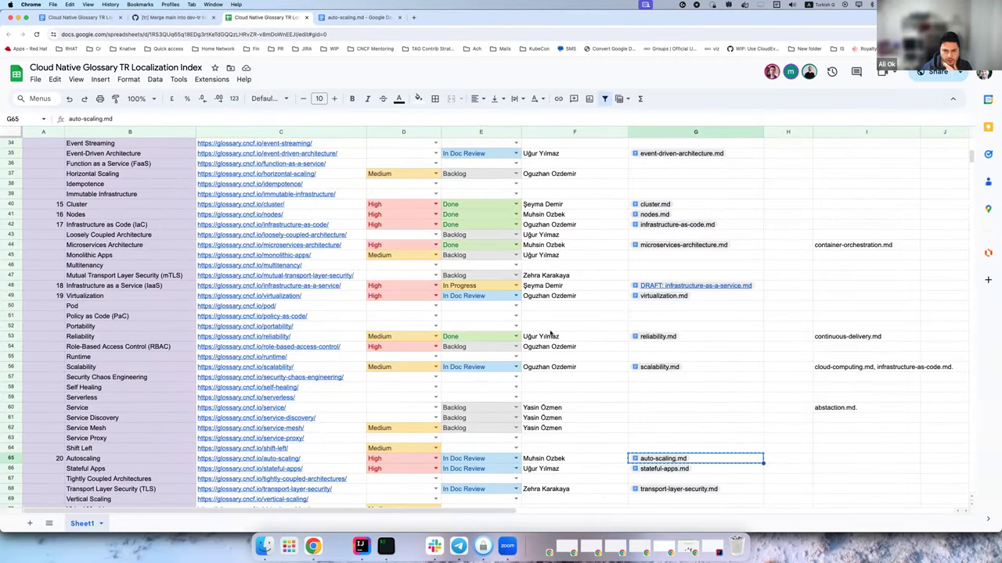
{"action": "scroll", "coordinate": [550, 334], "scroll_direction": "up", "scroll_amount": 10}
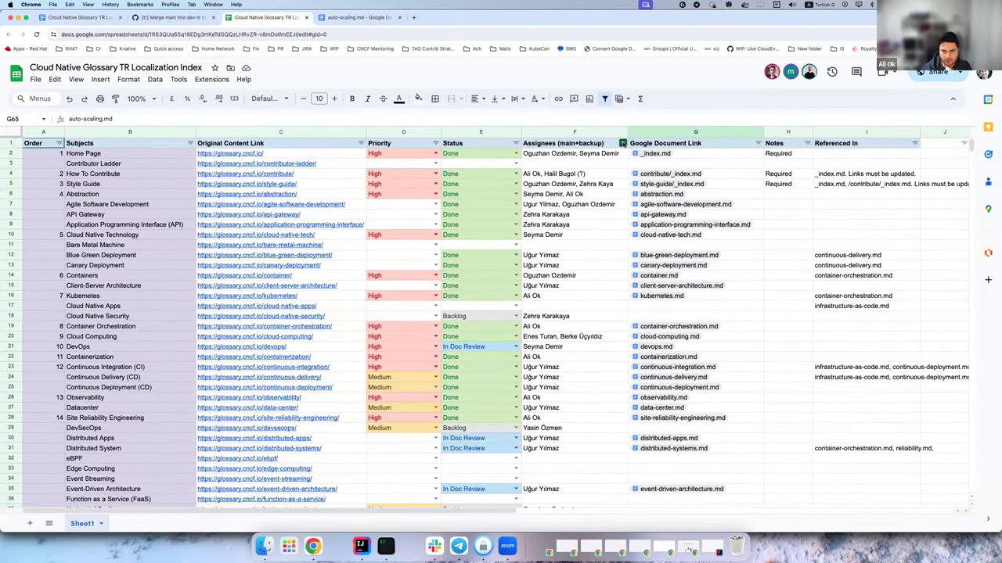
{"action": "left_click", "coordinate": [622, 143]}
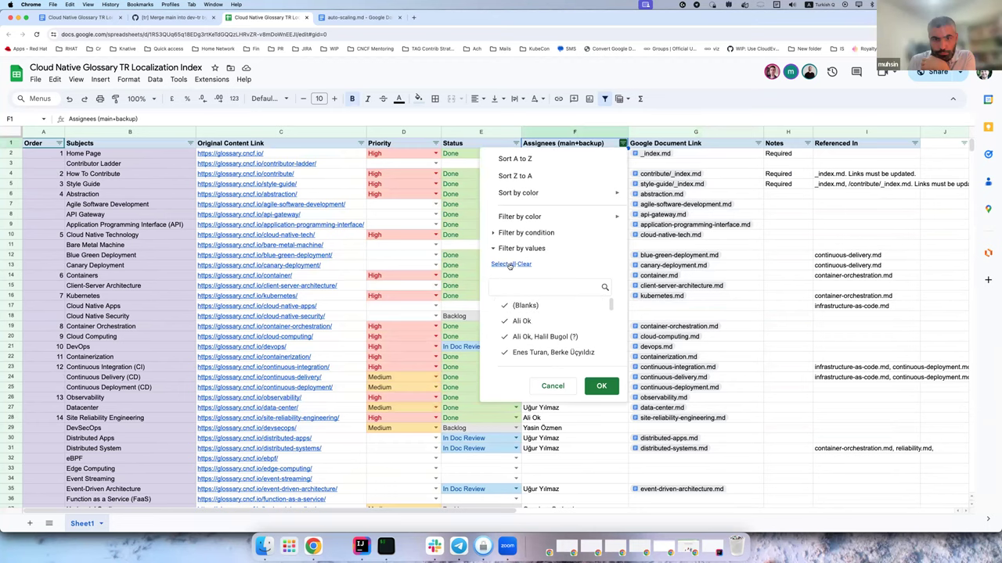
{"action": "type", "text": "mu"}
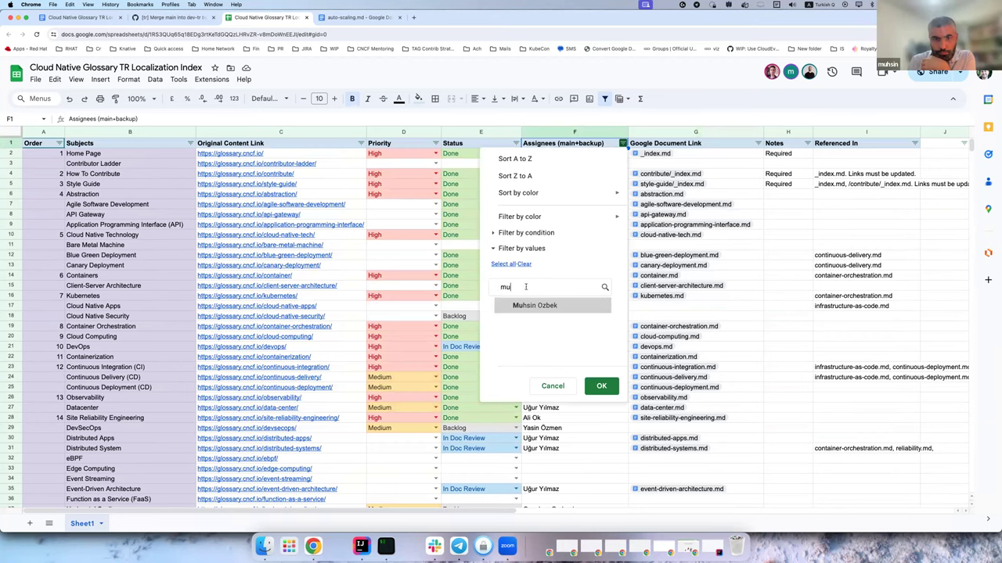
{"action": "left_click", "coordinate": [600, 386]}
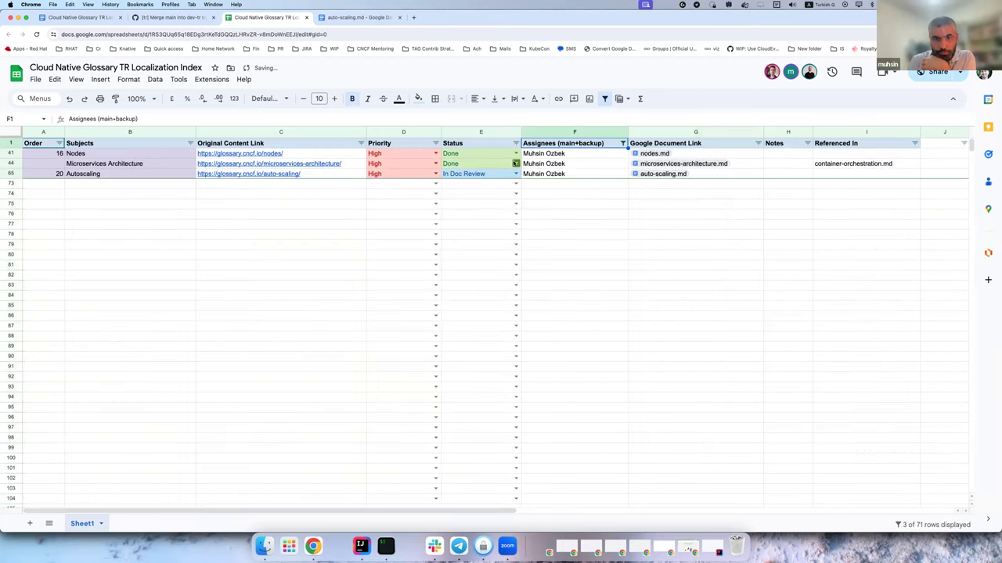
{"action": "left_click", "coordinate": [487, 156]}
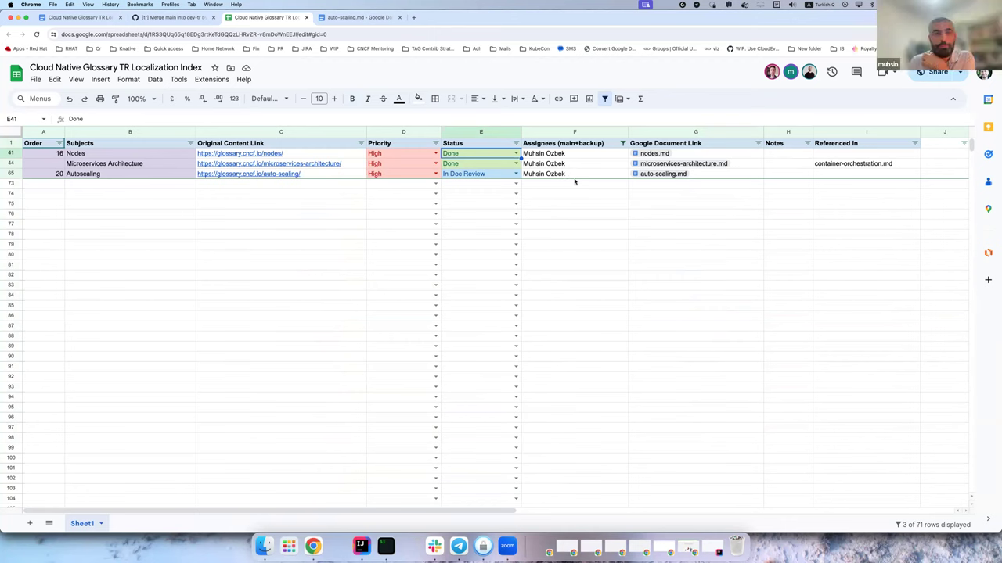
{"action": "left_click", "coordinate": [622, 143]}
{"action": "left_click", "coordinate": [504, 265]}
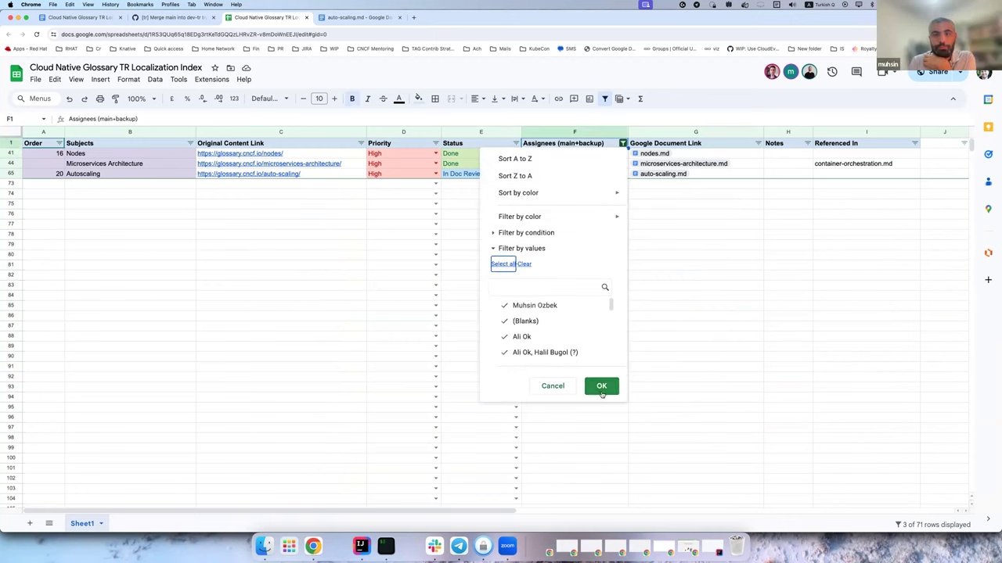
{"action": "left_click", "coordinate": [599, 385]}
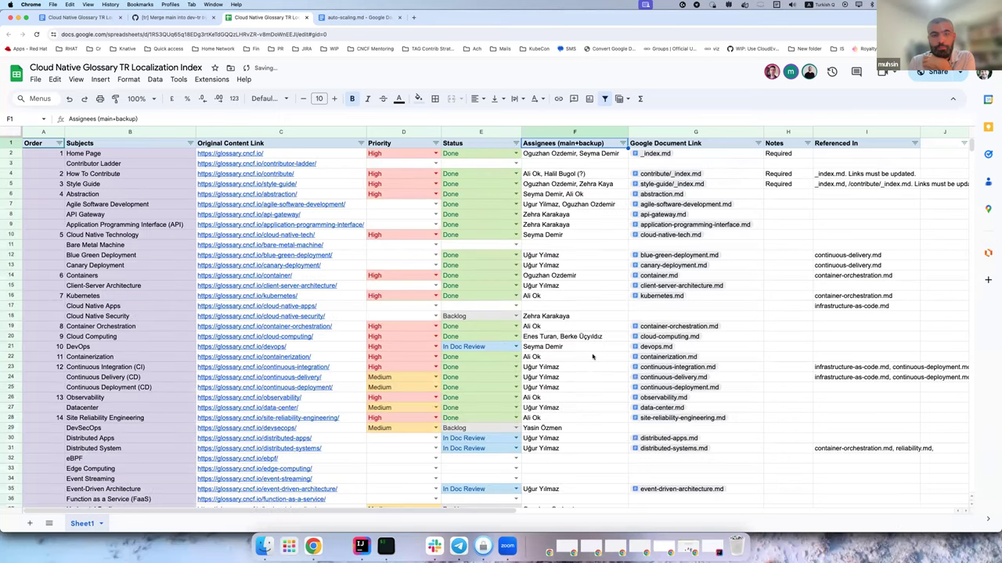
{"action": "scroll", "coordinate": [592, 357], "scroll_direction": "down", "scroll_amount": 3}
{"action": "scroll", "coordinate": [592, 360], "scroll_direction": "down", "scroll_amount": 7}
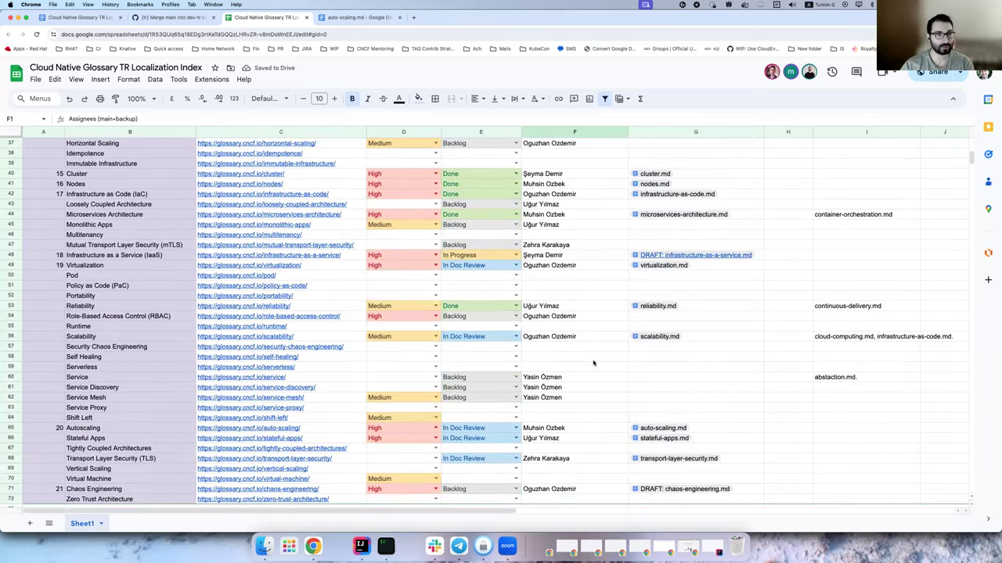
{"action": "scroll", "coordinate": [593, 362], "scroll_direction": "down", "scroll_amount": 2}
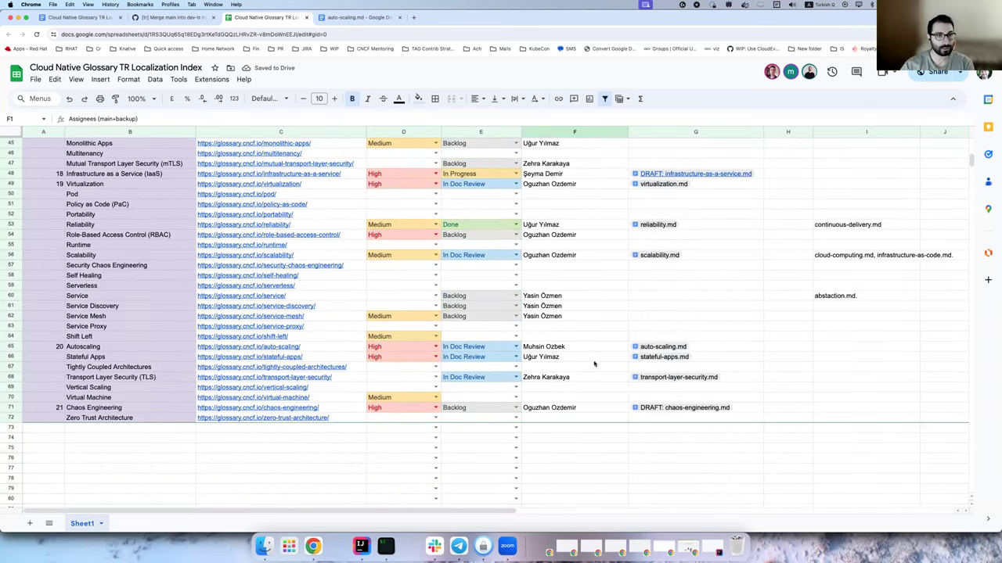
{"action": "left_click", "coordinate": [664, 350]}
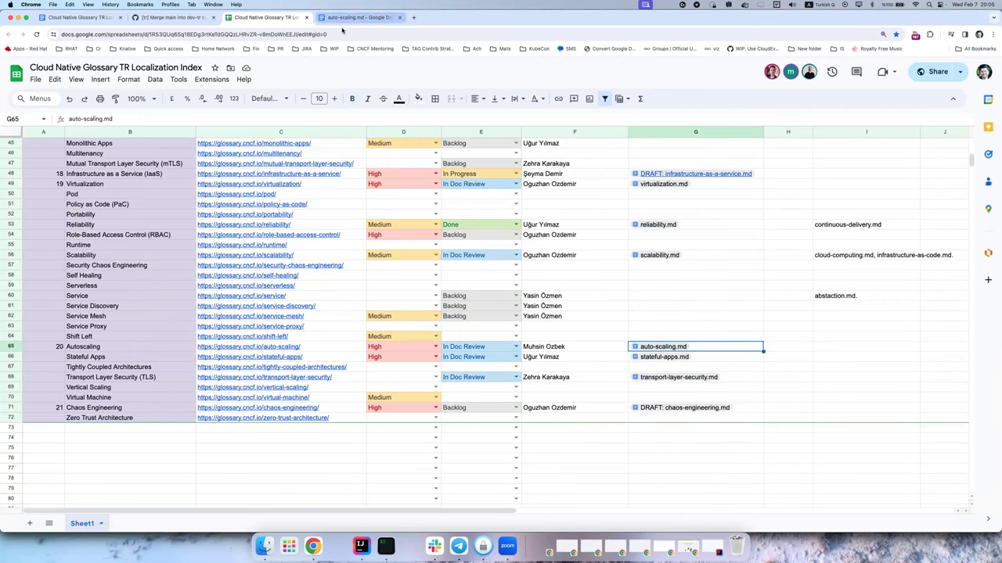
Follow the auto-scaling.md doc's Asıl Metin link to the English source file on GitHub.
{"action": "left_click", "coordinate": [354, 17]}
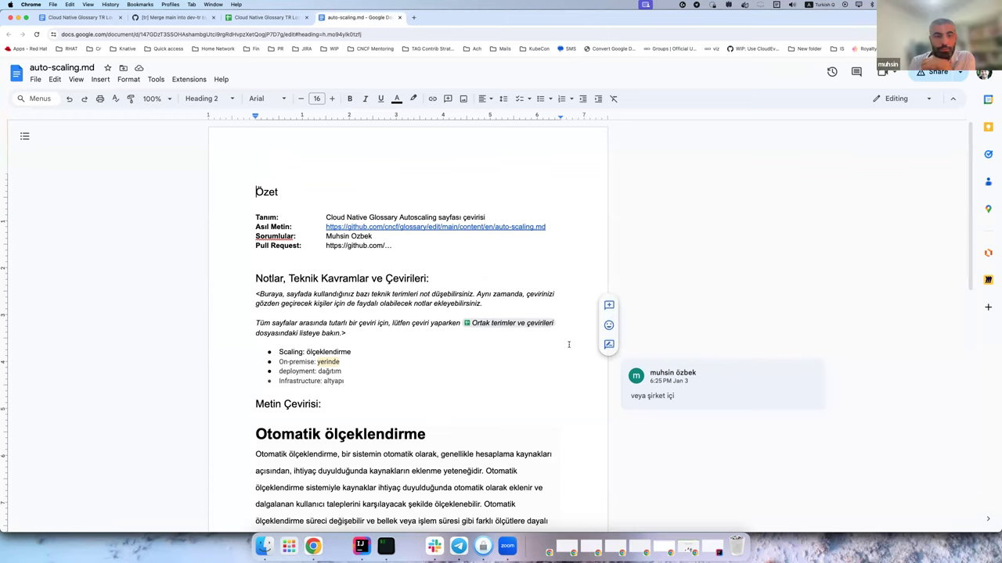
{"action": "scroll", "coordinate": [569, 344], "scroll_direction": "down", "scroll_amount": 10}
{"action": "scroll", "coordinate": [569, 344], "scroll_direction": "up", "scroll_amount": 10}
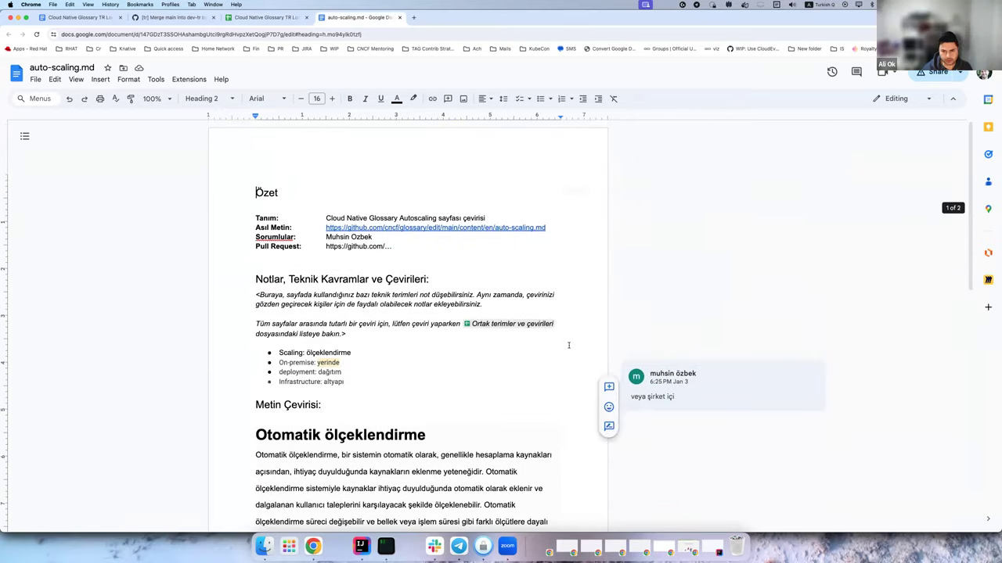
{"action": "left_click", "coordinate": [413, 227]}
{"action": "left_click", "coordinate": [376, 242]}
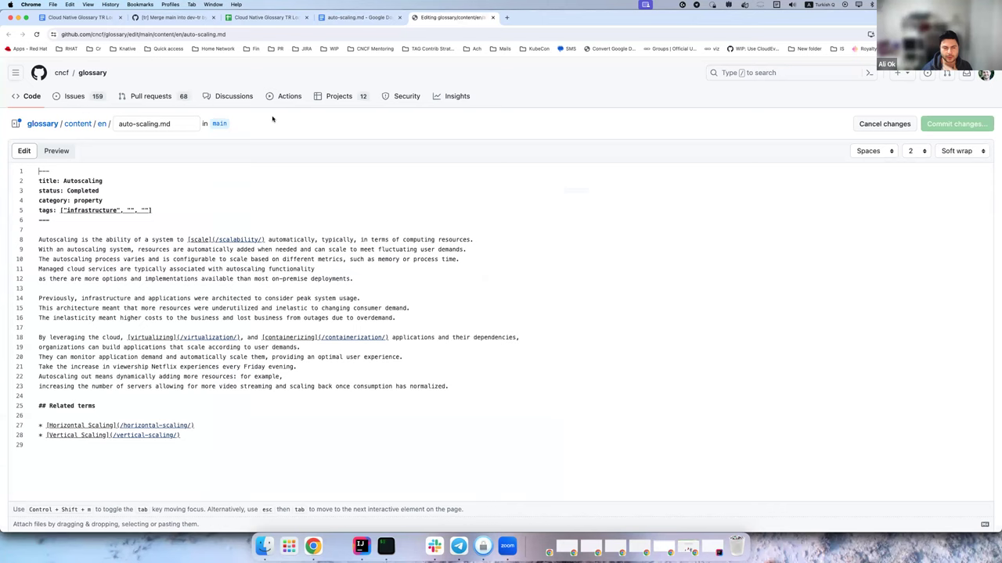
Look over the glossary repository's pull requests and its default-branch content folder.
{"action": "left_click", "coordinate": [149, 96]}
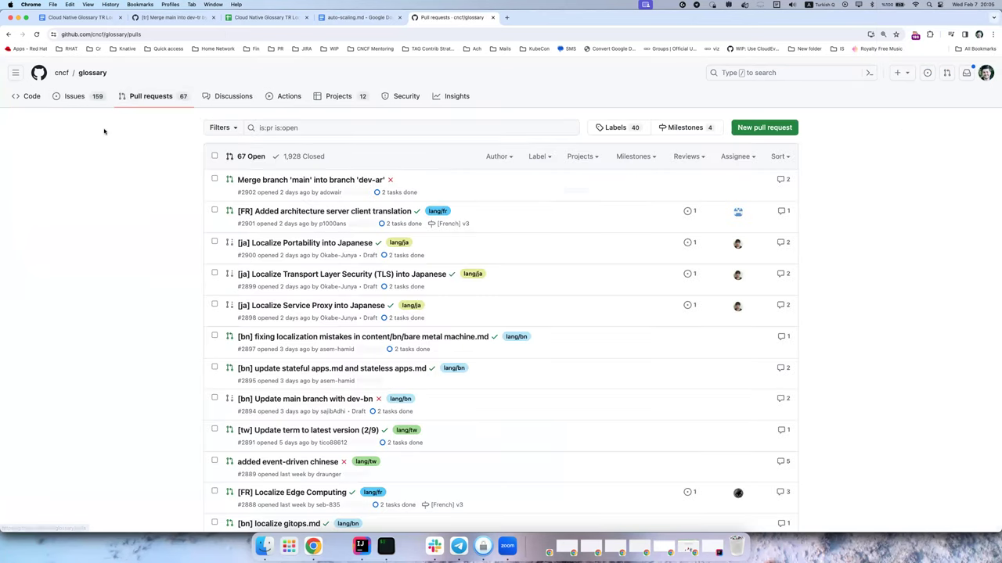
{"action": "left_click", "coordinate": [88, 73]}
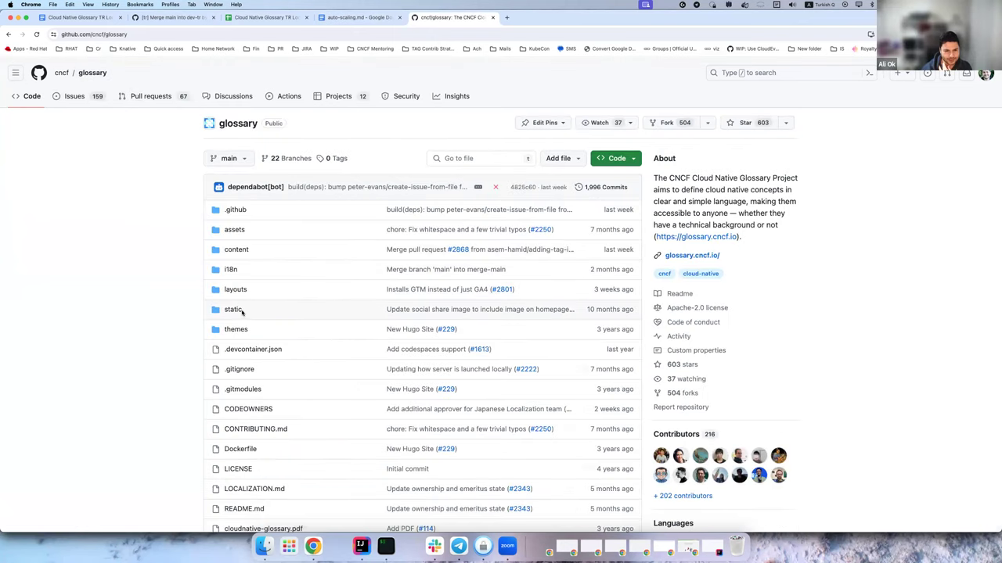
{"action": "left_click", "coordinate": [237, 250]}
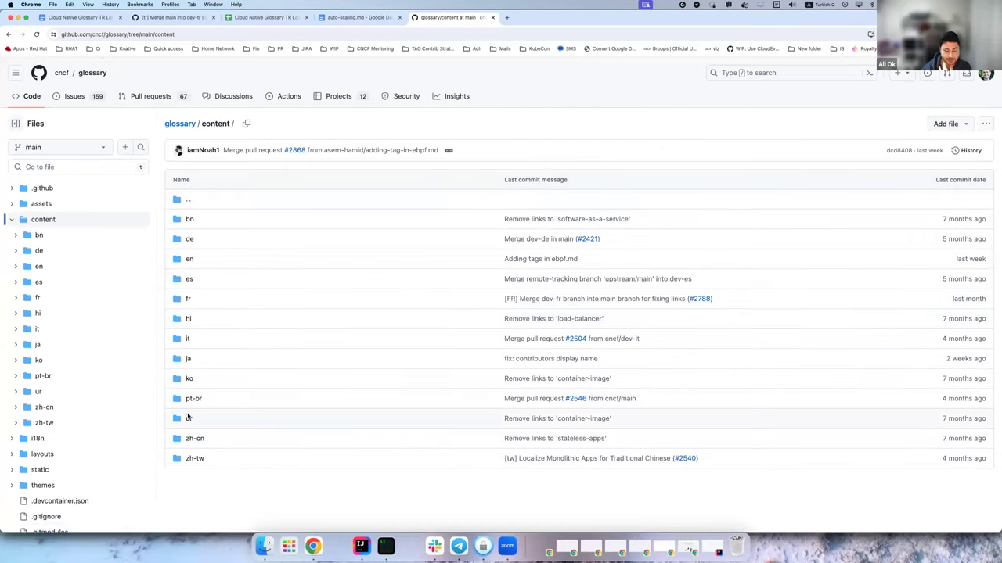
{"action": "left_click", "coordinate": [94, 73]}
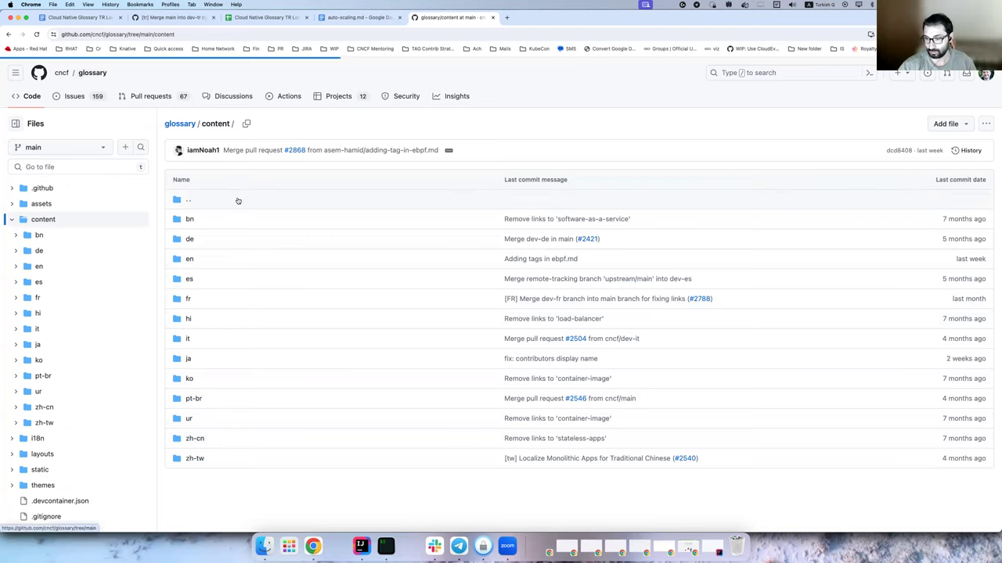
Switch to the dev-tr branch, review the content/tr files, and return to the auto-scaling.md doc.
{"action": "left_click", "coordinate": [228, 158]}
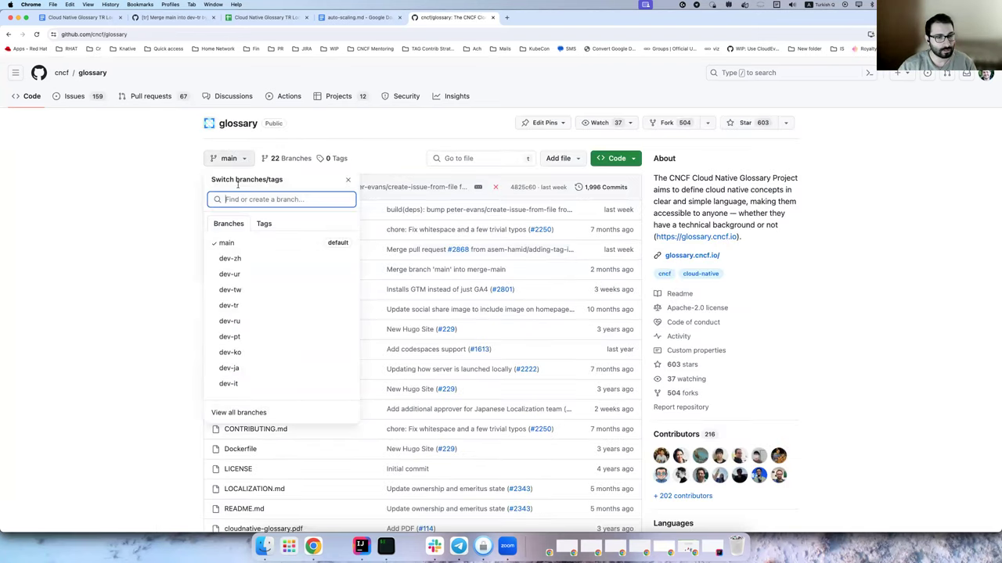
{"action": "left_click", "coordinate": [252, 312]}
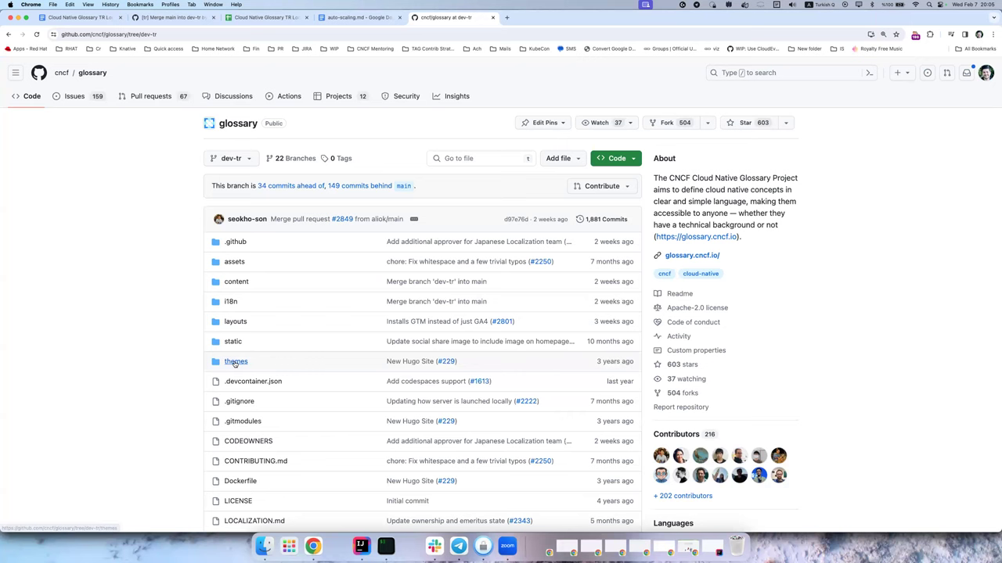
{"action": "left_click", "coordinate": [238, 281]}
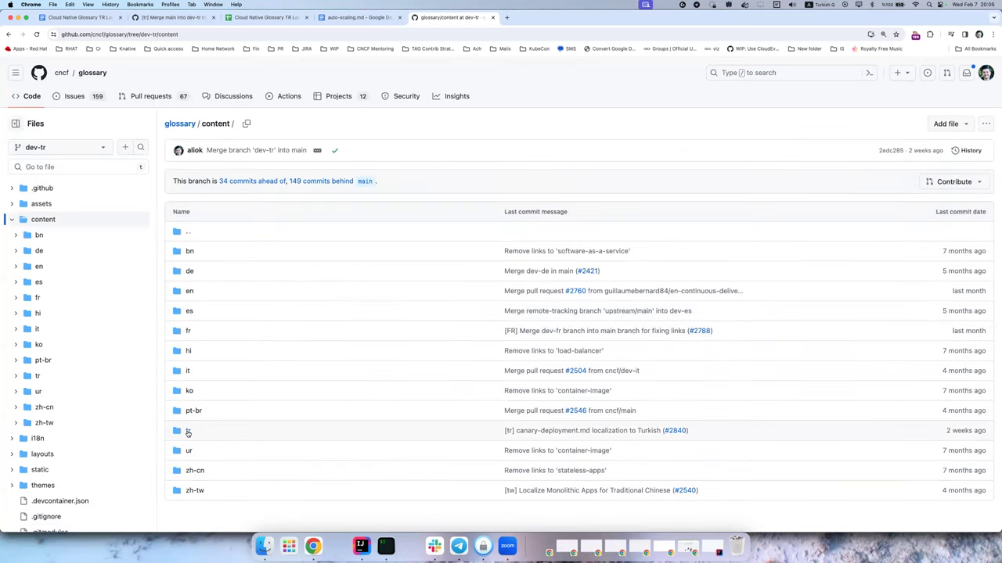
{"action": "left_click", "coordinate": [188, 431]}
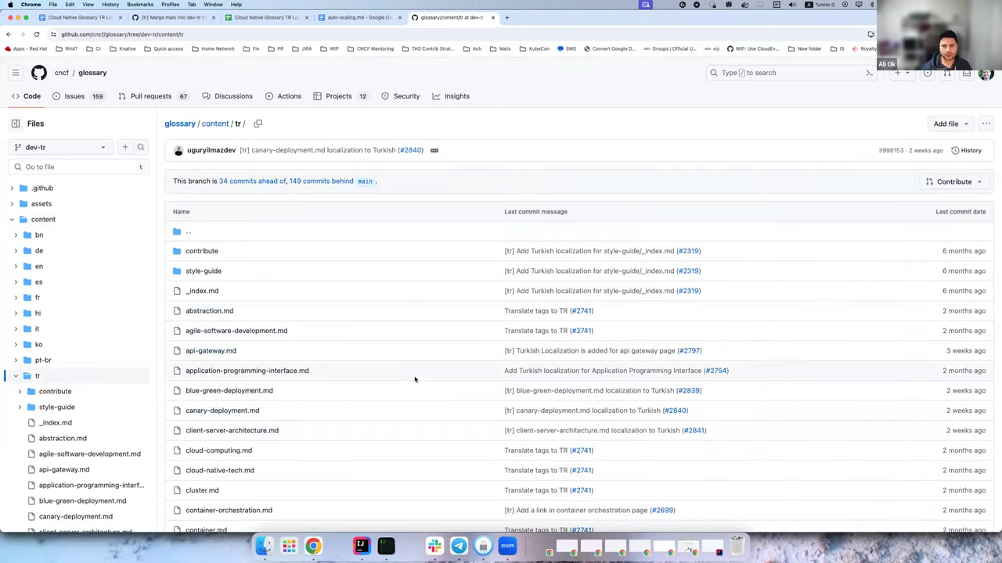
{"action": "scroll", "coordinate": [415, 380], "scroll_direction": "down", "scroll_amount": 5}
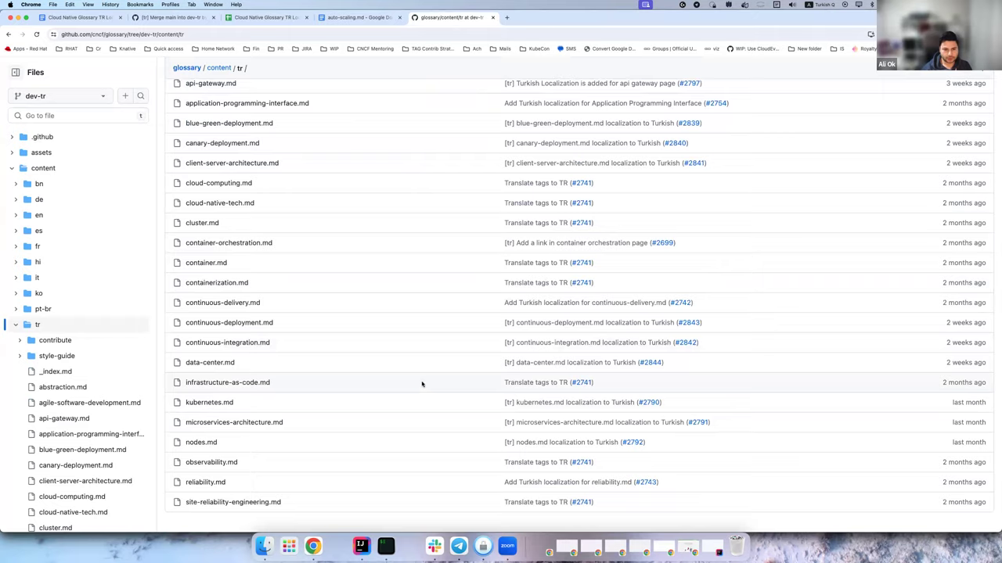
{"action": "scroll", "coordinate": [421, 384], "scroll_direction": "up", "scroll_amount": 5}
{"action": "key", "text": "ctrl+shift+Tab"}
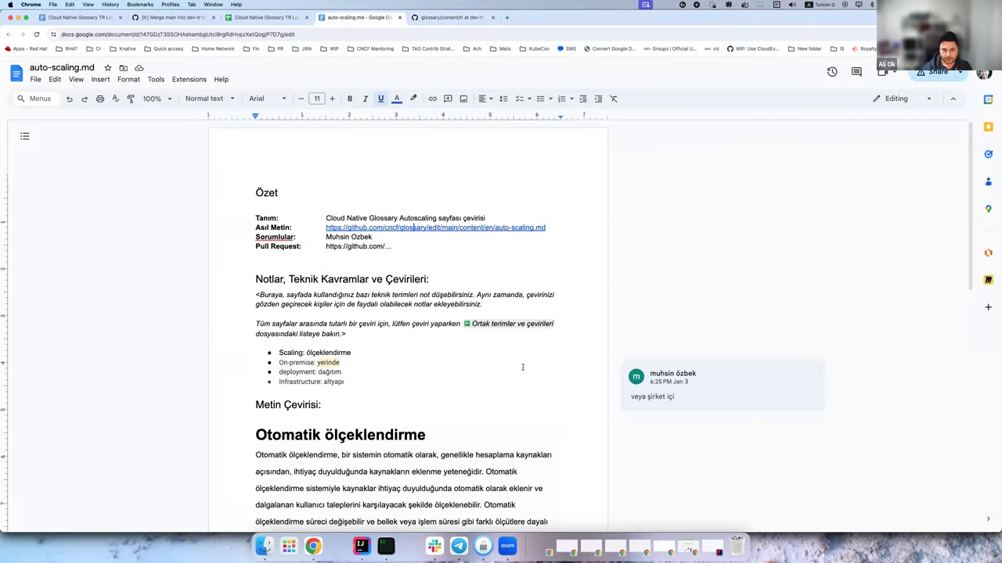
{"action": "scroll", "coordinate": [520, 365], "scroll_direction": "down", "scroll_amount": 5}
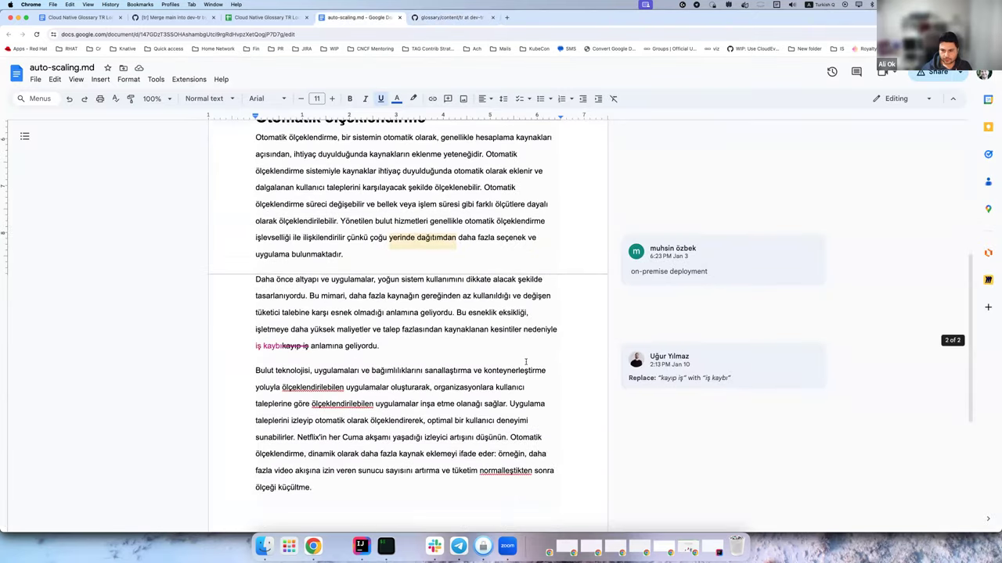
{"action": "scroll", "coordinate": [532, 360], "scroll_direction": "up", "scroll_amount": 1}
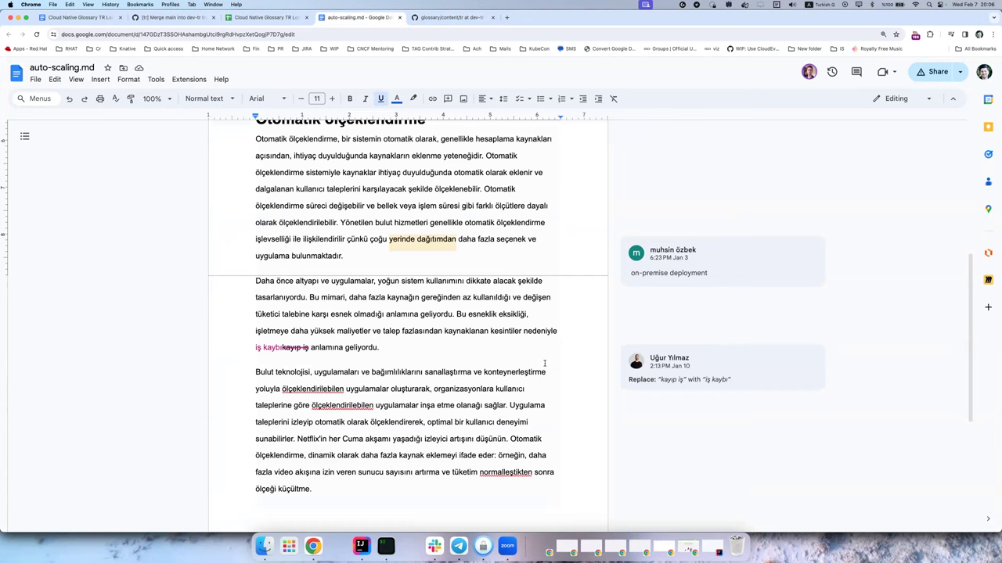
{"action": "scroll", "coordinate": [553, 360], "scroll_direction": "up", "scroll_amount": 5}
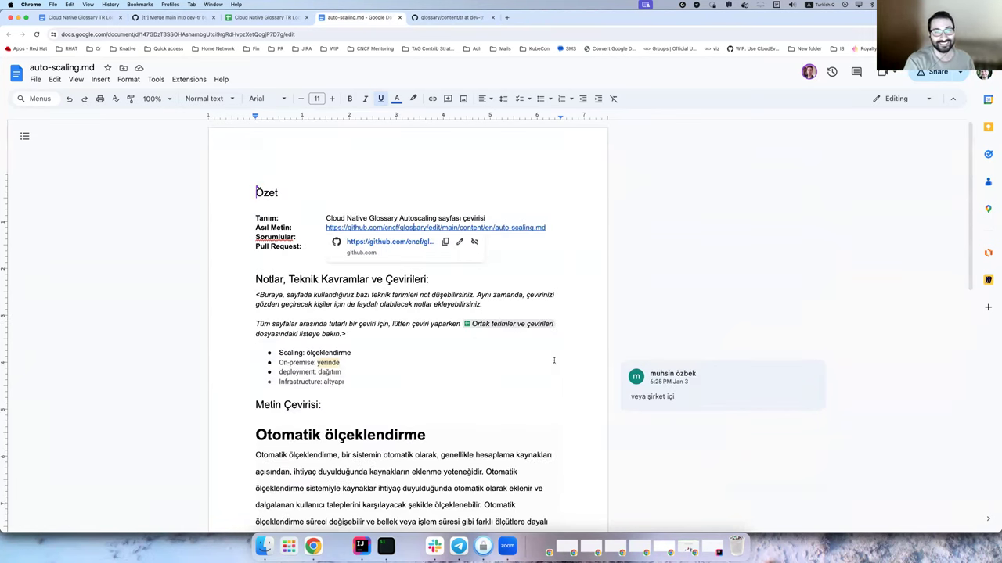
{"action": "scroll", "coordinate": [553, 360], "scroll_direction": "down", "scroll_amount": 10}
{"action": "scroll", "coordinate": [554, 361], "scroll_direction": "up", "scroll_amount": 10}
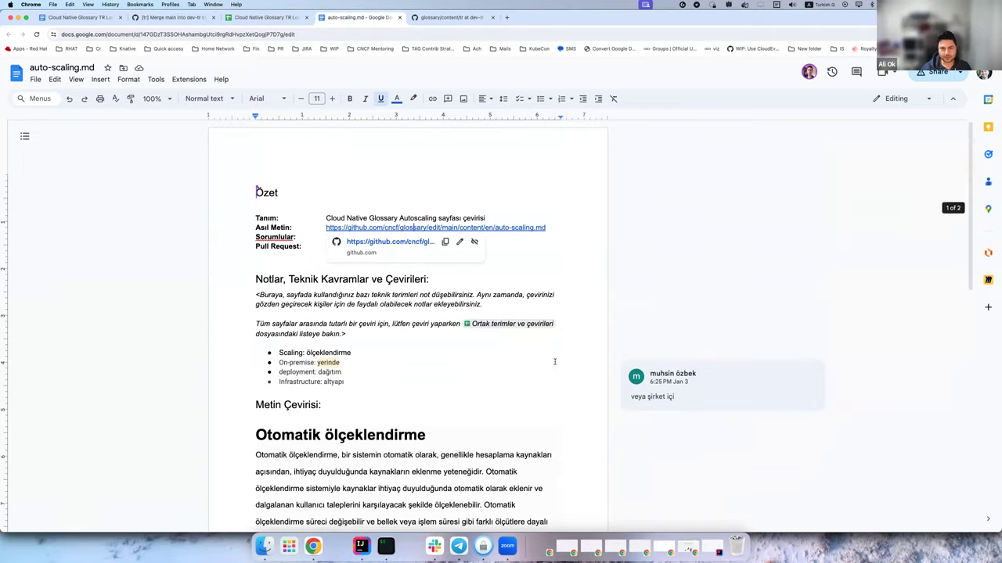
{"action": "left_click", "coordinate": [554, 362]}
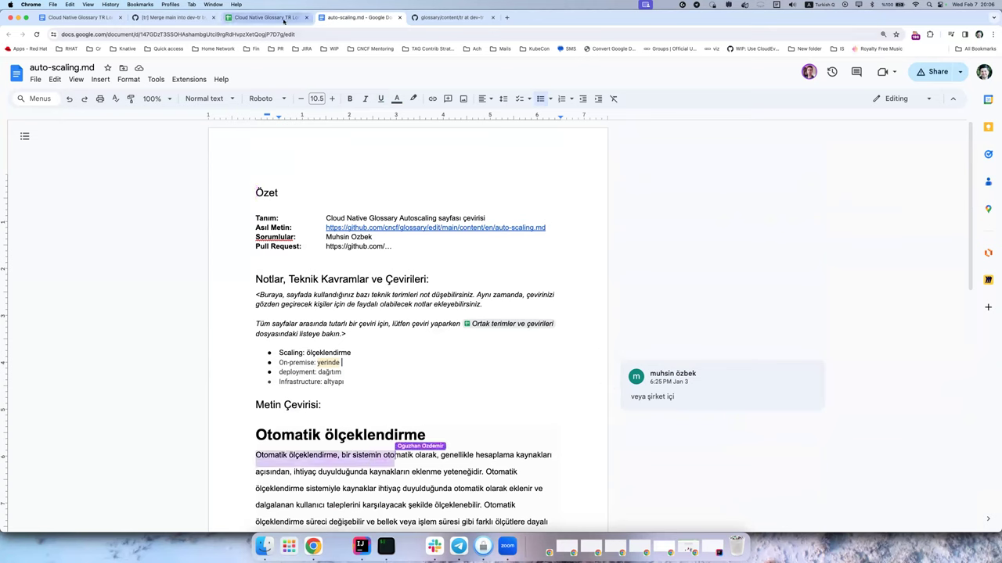
Under the Go live PR item, add the note 'Haftasonuna PR açacağım olmadı' and return to the index.
{"action": "left_click", "coordinate": [83, 19]}
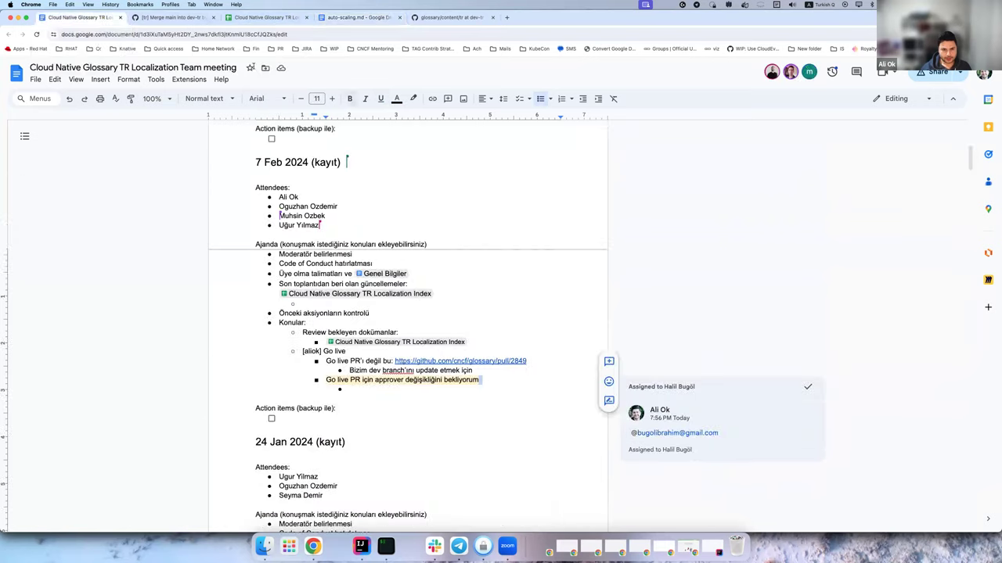
{"action": "left_click", "coordinate": [488, 388]}
{"action": "scroll", "coordinate": [568, 375], "scroll_direction": "down", "scroll_amount": 4}
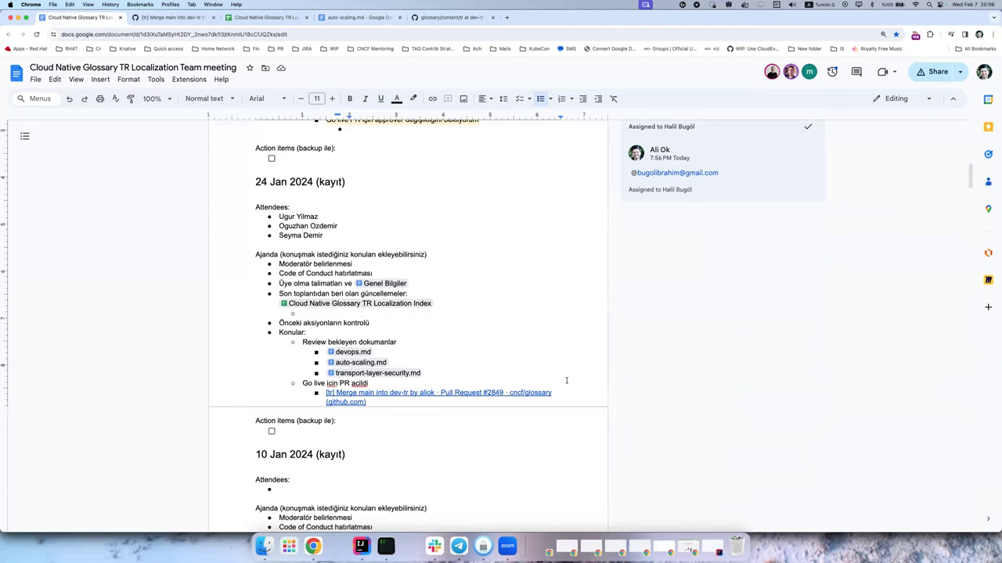
{"action": "scroll", "coordinate": [567, 380], "scroll_direction": "down", "scroll_amount": 5}
{"action": "scroll", "coordinate": [567, 380], "scroll_direction": "up", "scroll_amount": 3}
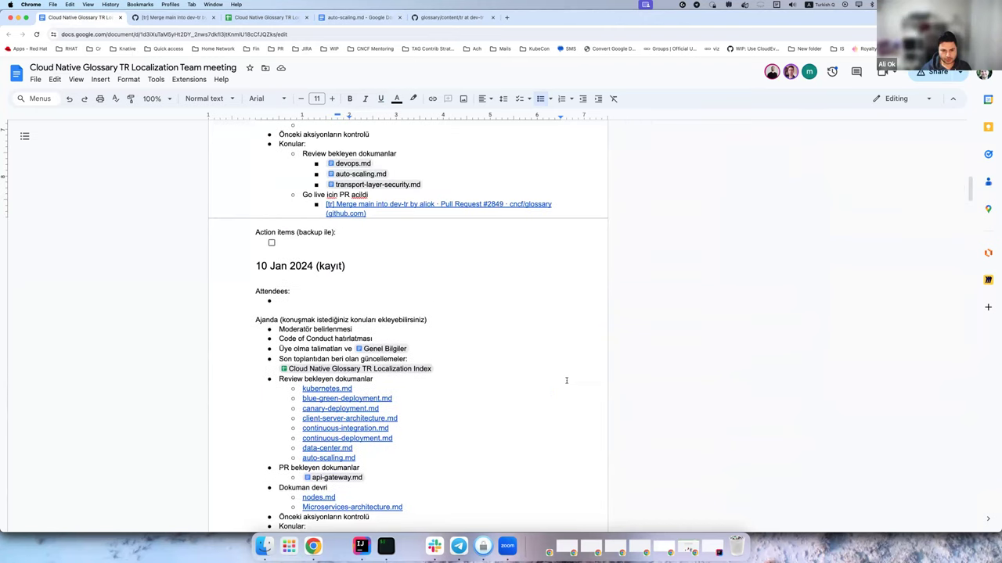
{"action": "scroll", "coordinate": [580, 361], "scroll_direction": "up", "scroll_amount": 10}
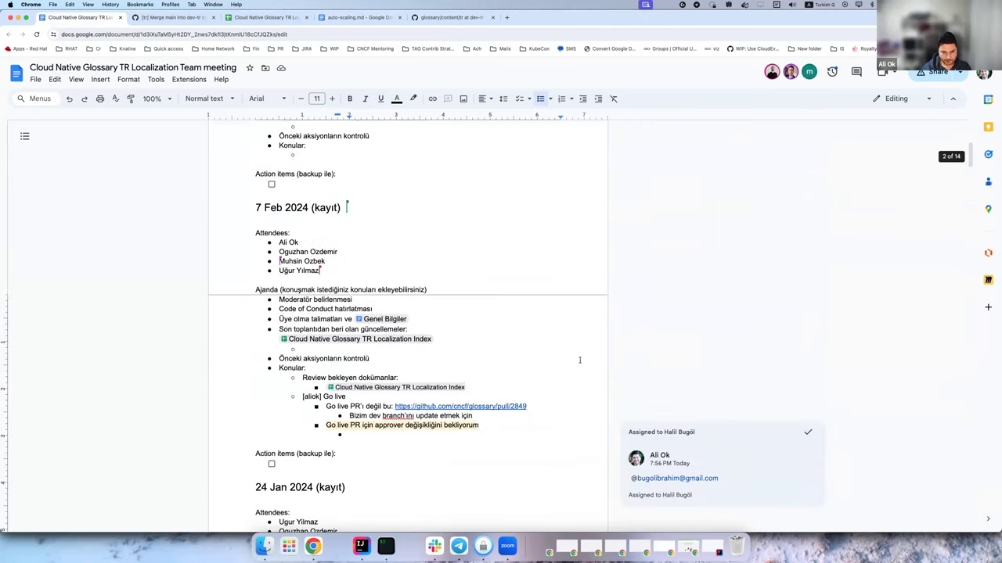
{"action": "scroll", "coordinate": [580, 360], "scroll_direction": "up", "scroll_amount": 2}
{"action": "scroll", "coordinate": [580, 360], "scroll_direction": "down", "scroll_amount": 4}
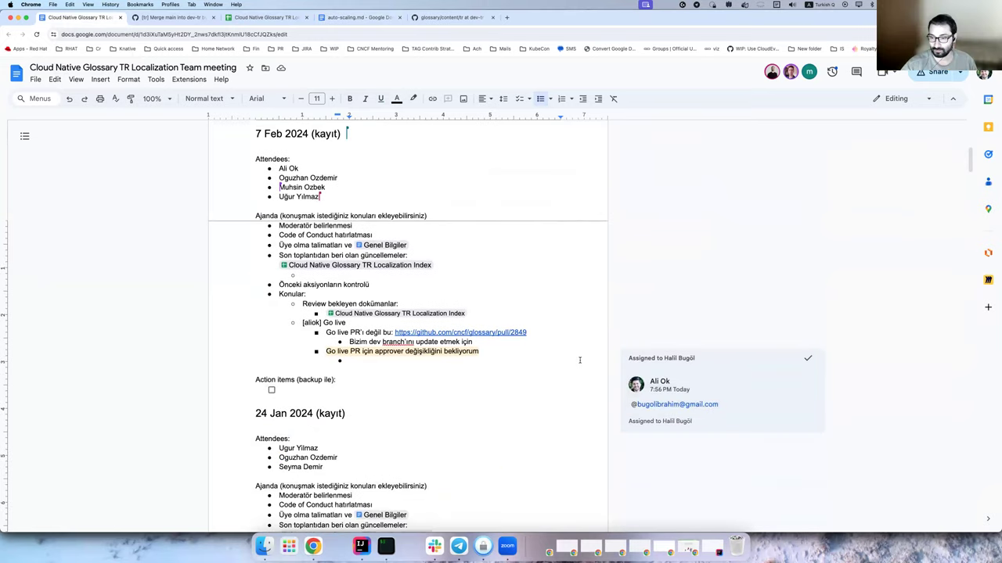
{"action": "type", "text": "Haftasonuna PR"}
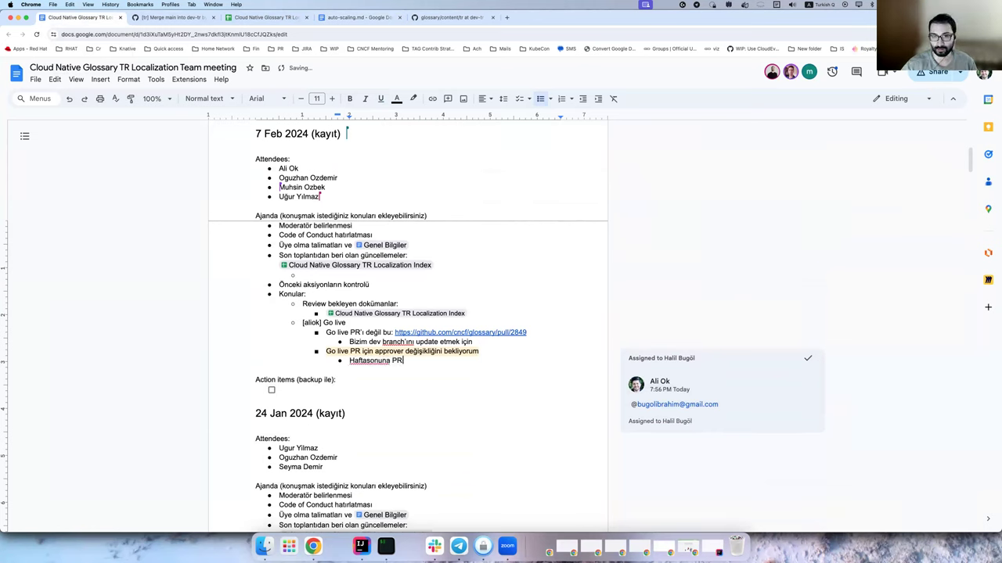
{"action": "type", "text": " açacağım olmadı"}
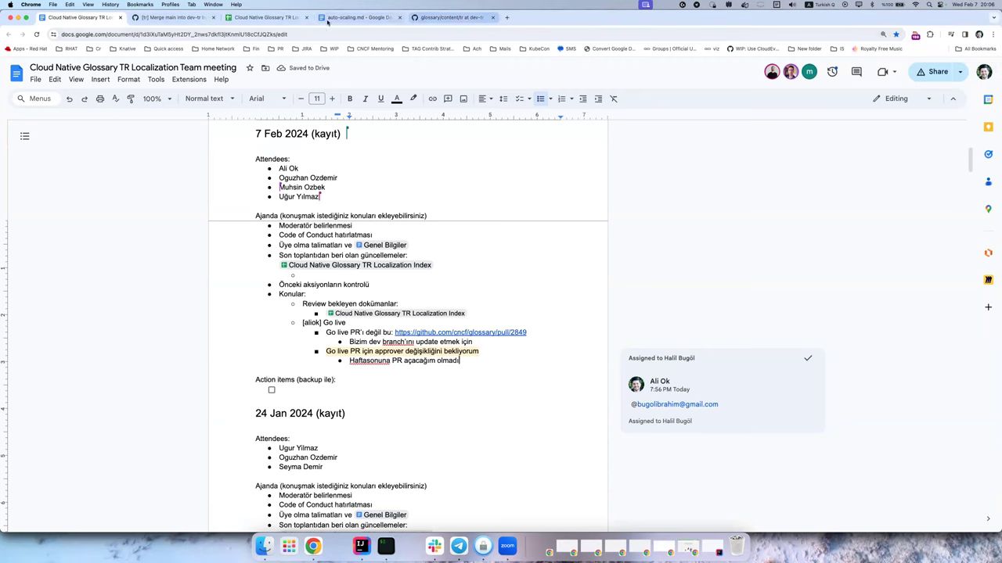
{"action": "left_click", "coordinate": [267, 17]}
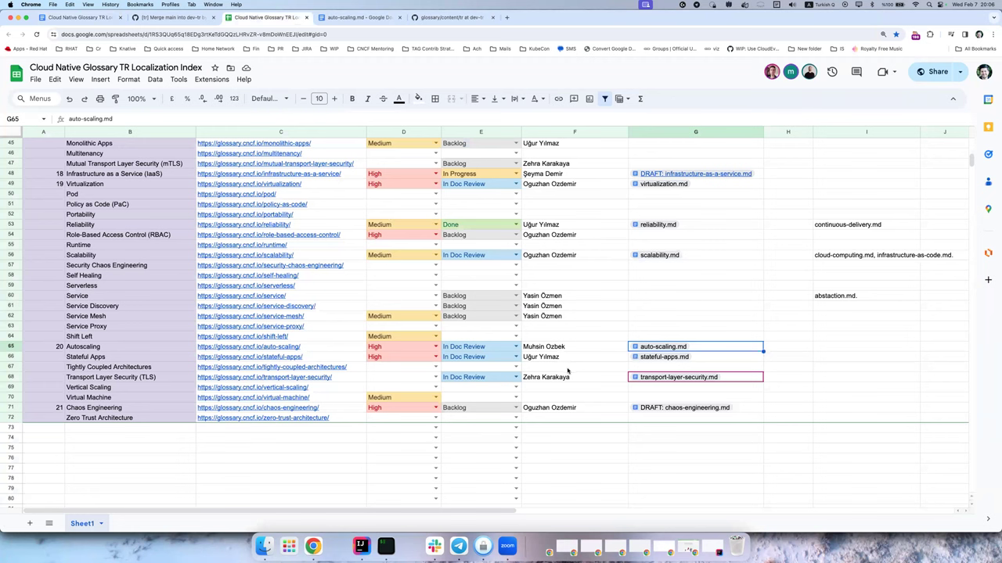
Open the transport-layer-security.md doc from G68 in a new tab, look it over, and return.
{"action": "left_click", "coordinate": [631, 381]}
{"action": "left_click", "coordinate": [688, 391]}
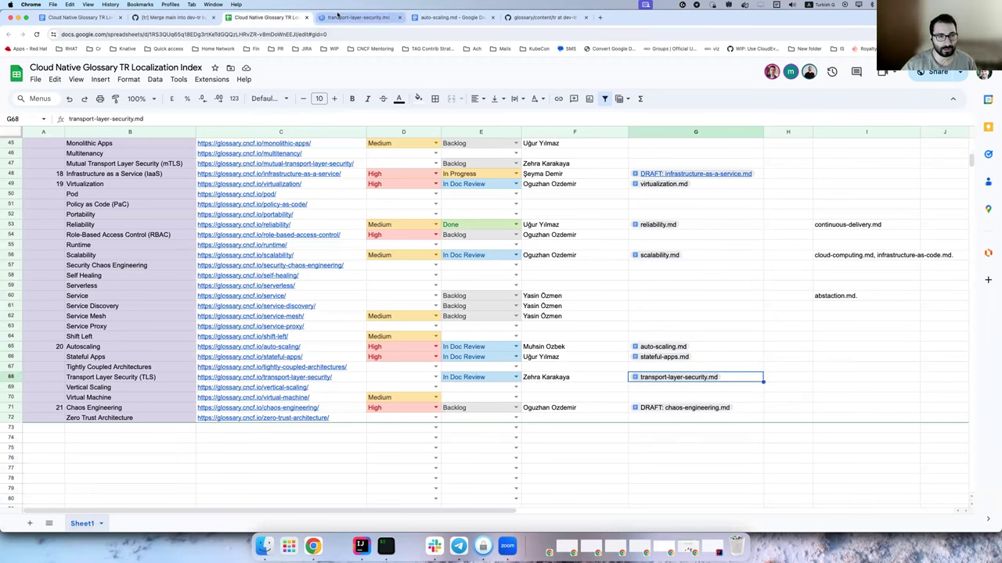
{"action": "left_click", "coordinate": [338, 17]}
{"action": "scroll", "coordinate": [558, 329], "scroll_direction": "down", "scroll_amount": 5}
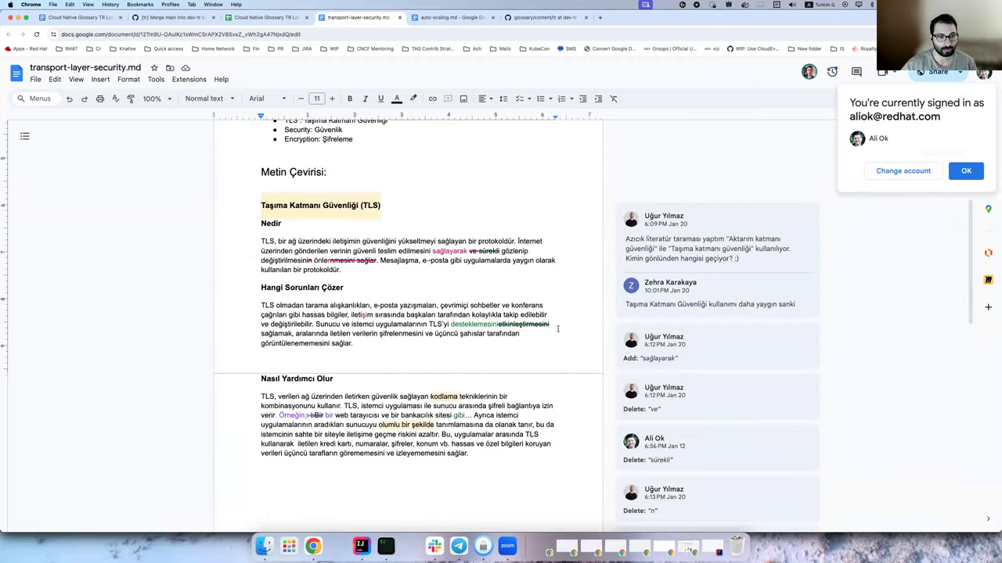
{"action": "left_click", "coordinate": [966, 171]}
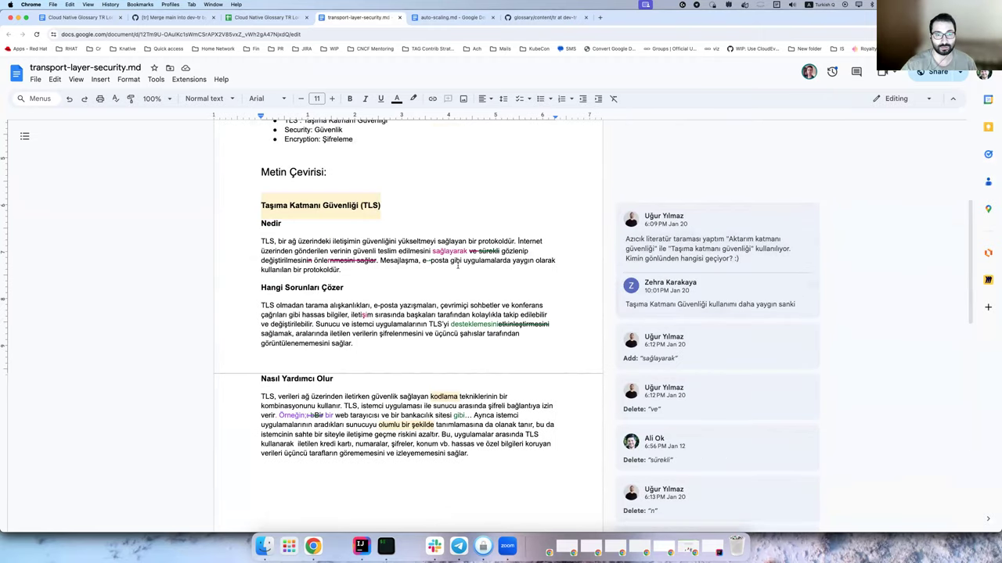
{"action": "scroll", "coordinate": [458, 267], "scroll_direction": "up", "scroll_amount": 4}
{"action": "left_click", "coordinate": [494, 286]}
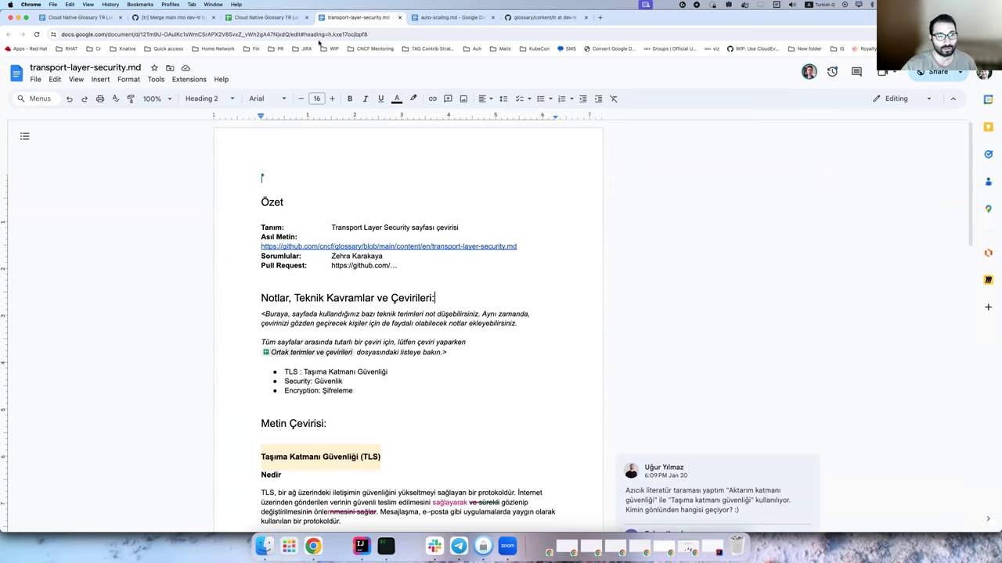
{"action": "key", "text": "ctrl+shift+Tab"}
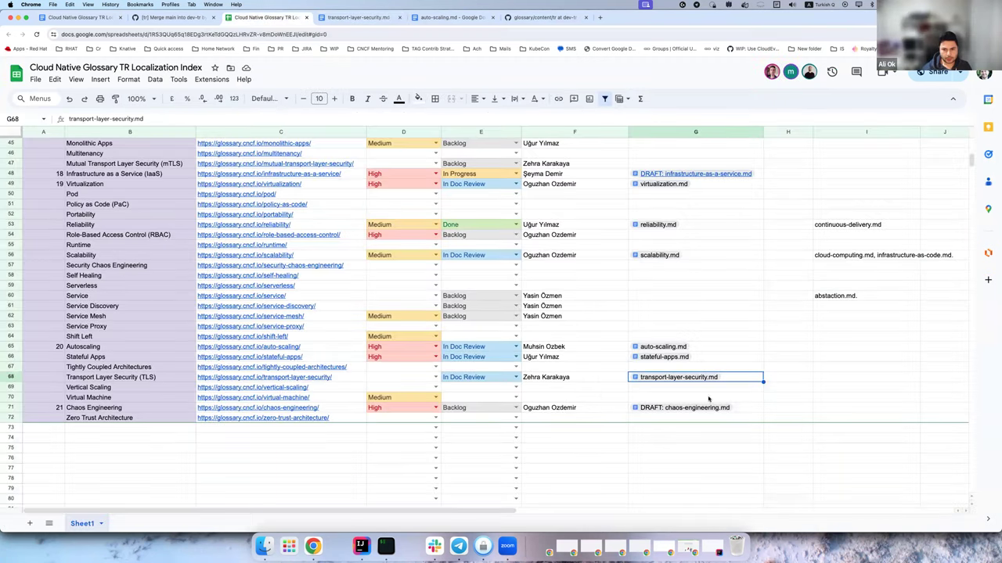
Copy G68's transport-layer-security.md link, then open G21's devops.md doc in a new tab.
{"action": "key", "text": "super+c"}
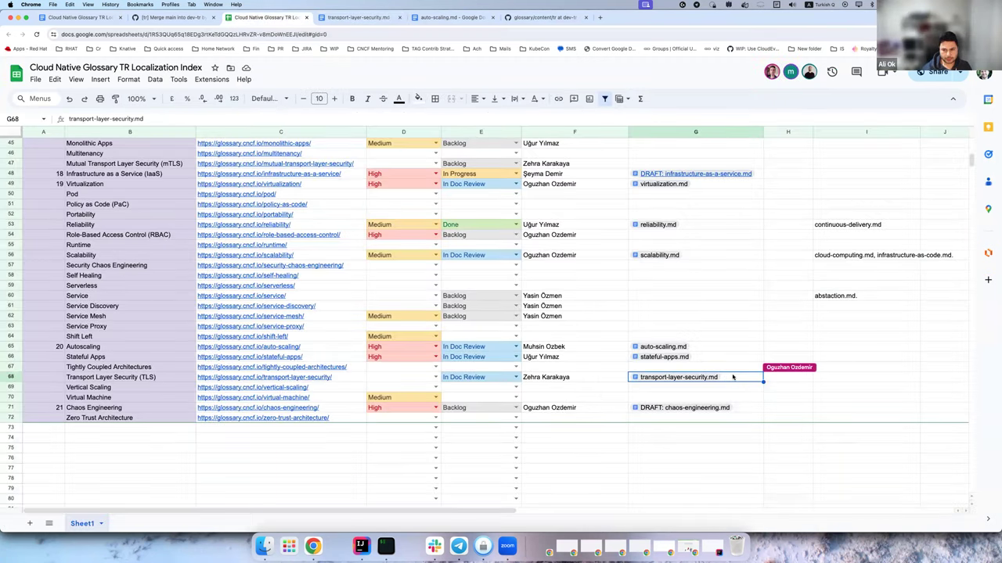
{"action": "key", "text": "super+Tab"}
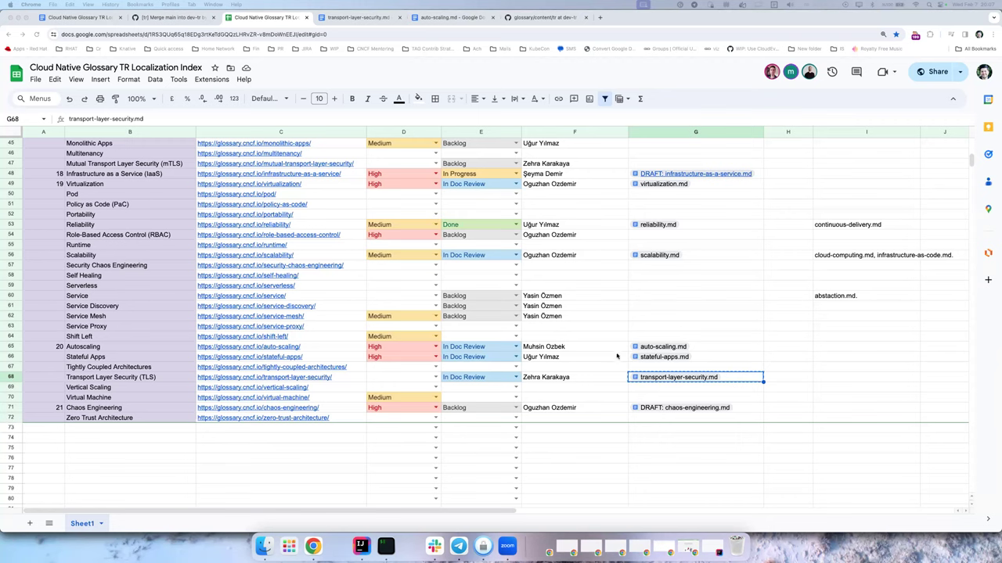
{"action": "scroll", "coordinate": [617, 356], "scroll_direction": "up", "scroll_amount": 5}
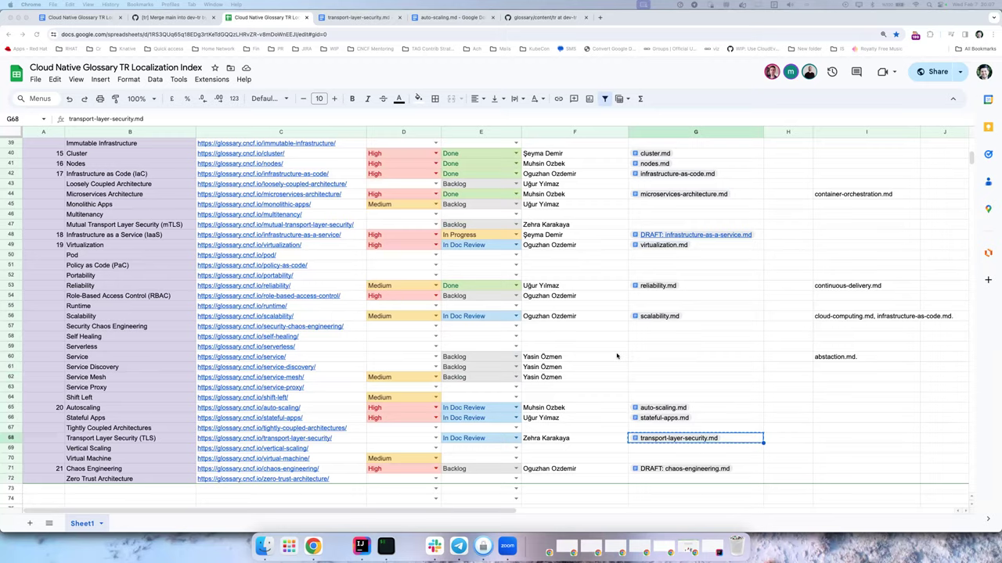
{"action": "scroll", "coordinate": [617, 356], "scroll_direction": "up", "scroll_amount": 2}
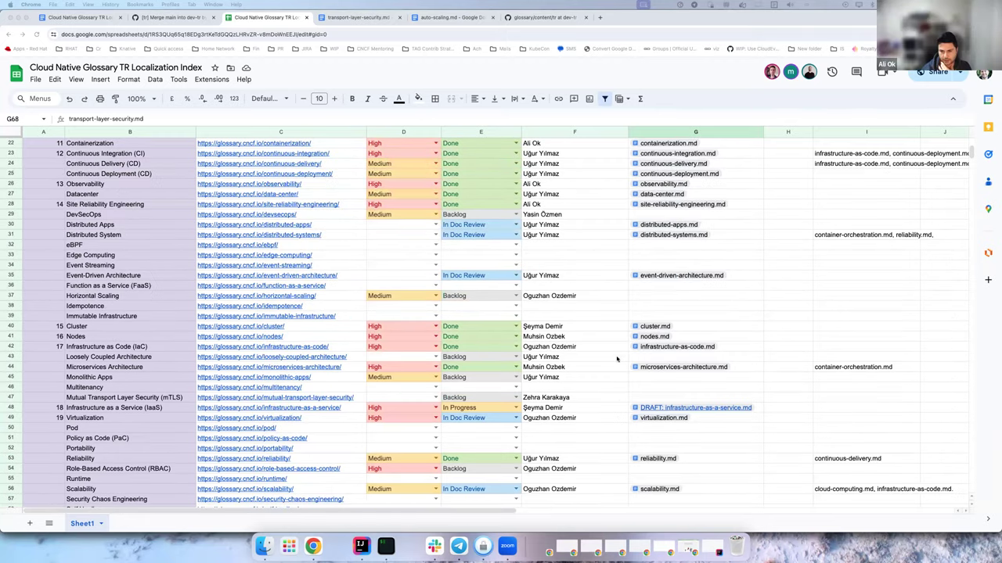
{"action": "scroll", "coordinate": [618, 356], "scroll_direction": "up", "scroll_amount": 6}
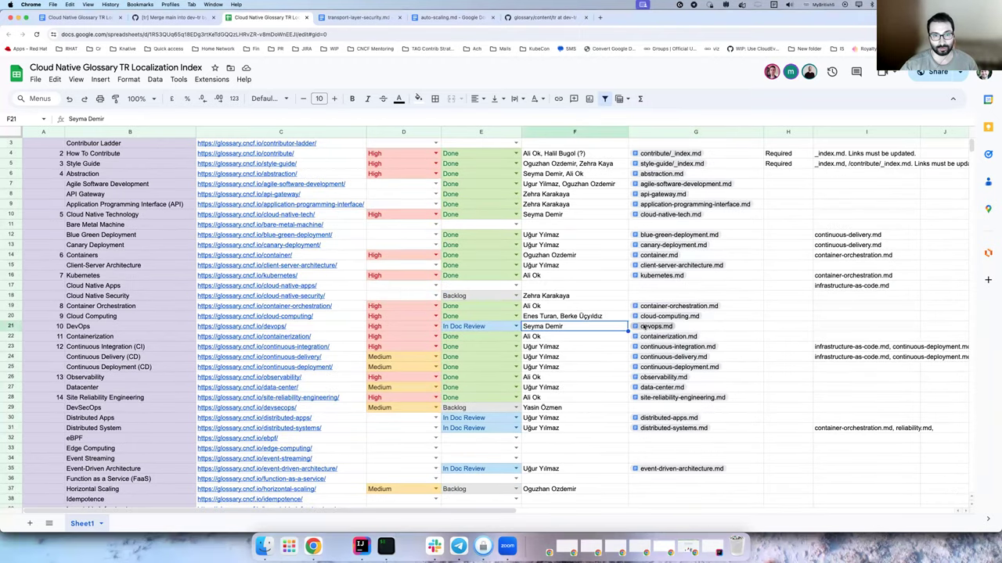
{"action": "left_click", "coordinate": [661, 327]}
{"action": "left_click", "coordinate": [685, 342]}
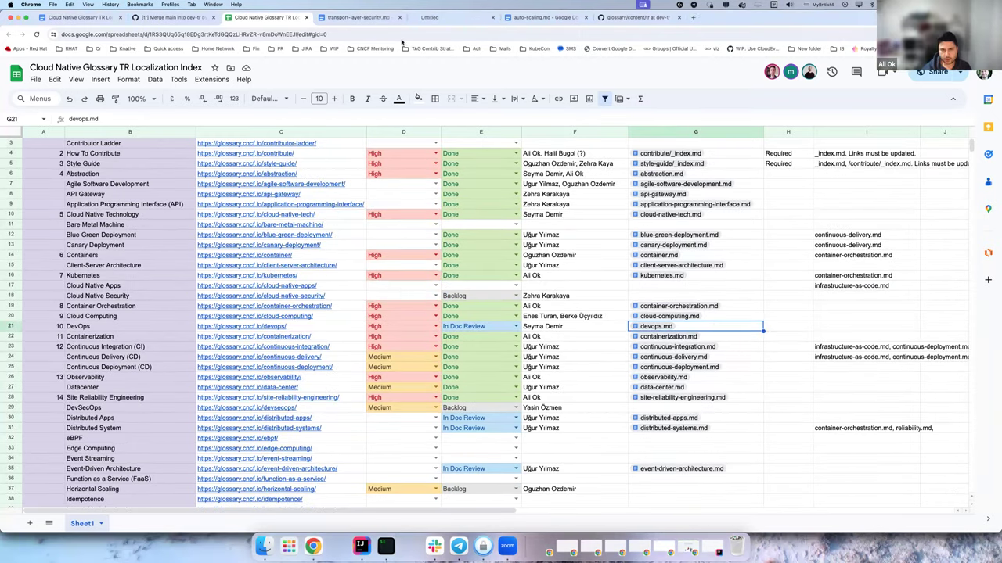
Read through the devops.md translation and its reviewer comments.
{"action": "left_click", "coordinate": [469, 19]}
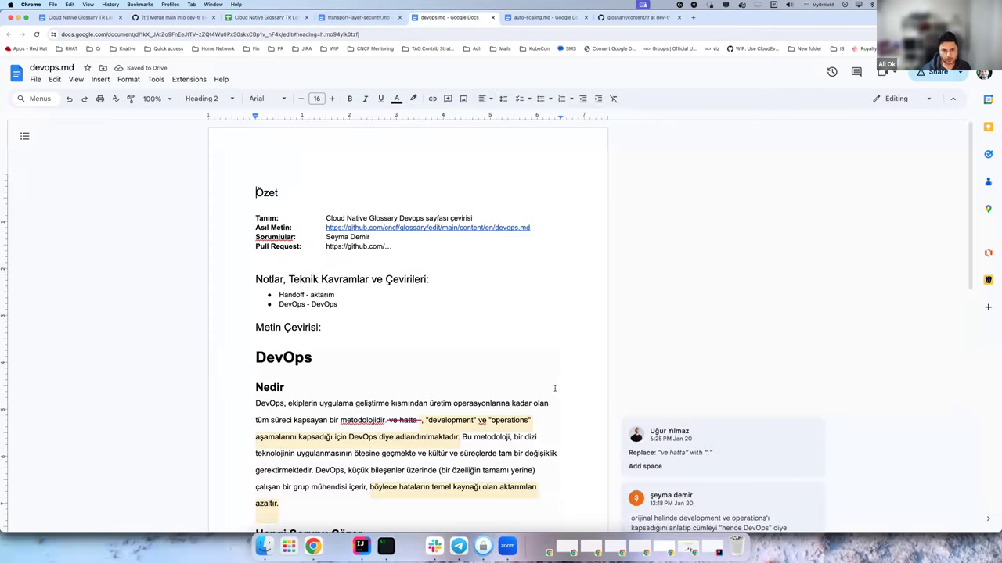
{"action": "scroll", "coordinate": [551, 368], "scroll_direction": "down", "scroll_amount": 10}
{"action": "scroll", "coordinate": [552, 369], "scroll_direction": "up", "scroll_amount": 10}
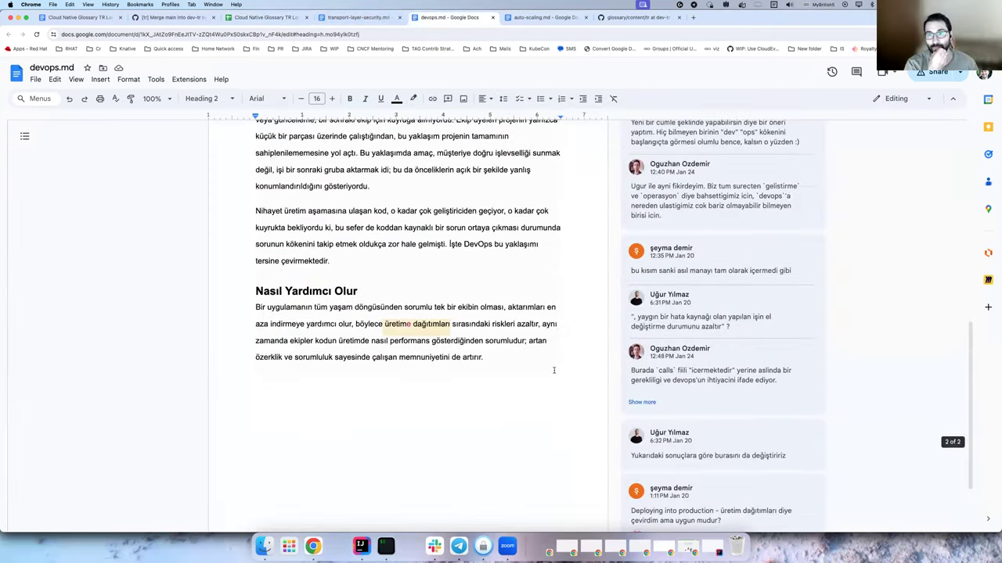
{"action": "scroll", "coordinate": [554, 370], "scroll_direction": "down", "scroll_amount": 3}
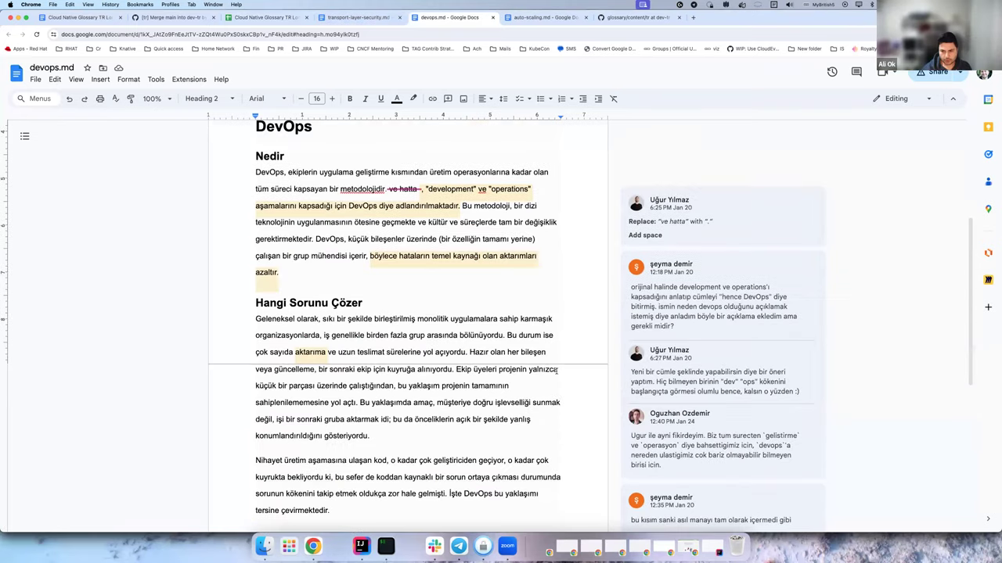
{"action": "scroll", "coordinate": [714, 375], "scroll_direction": "down", "scroll_amount": 5}
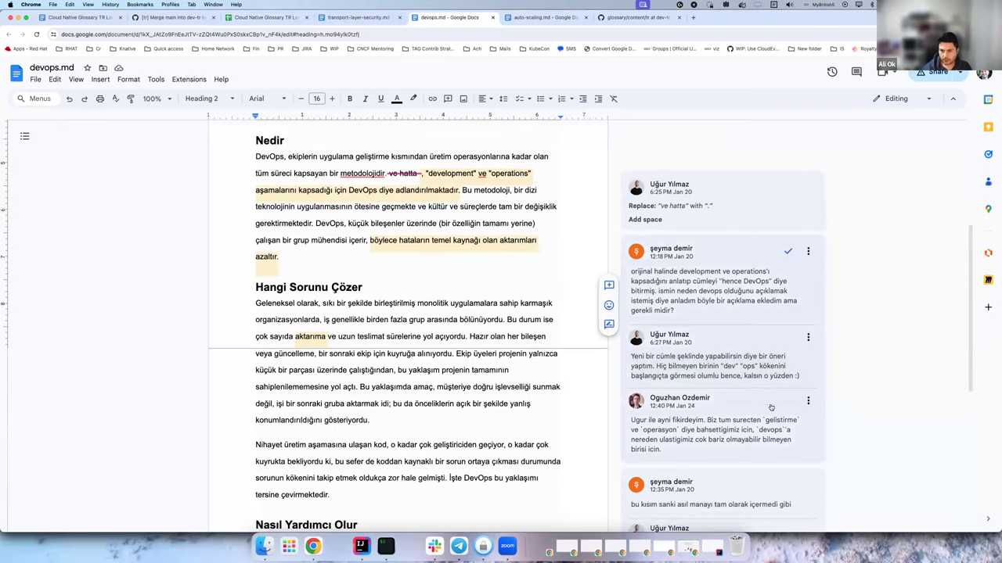
Copy the devops.md document's URL, then return to the index and copy G21.
{"action": "left_click", "coordinate": [413, 34]}
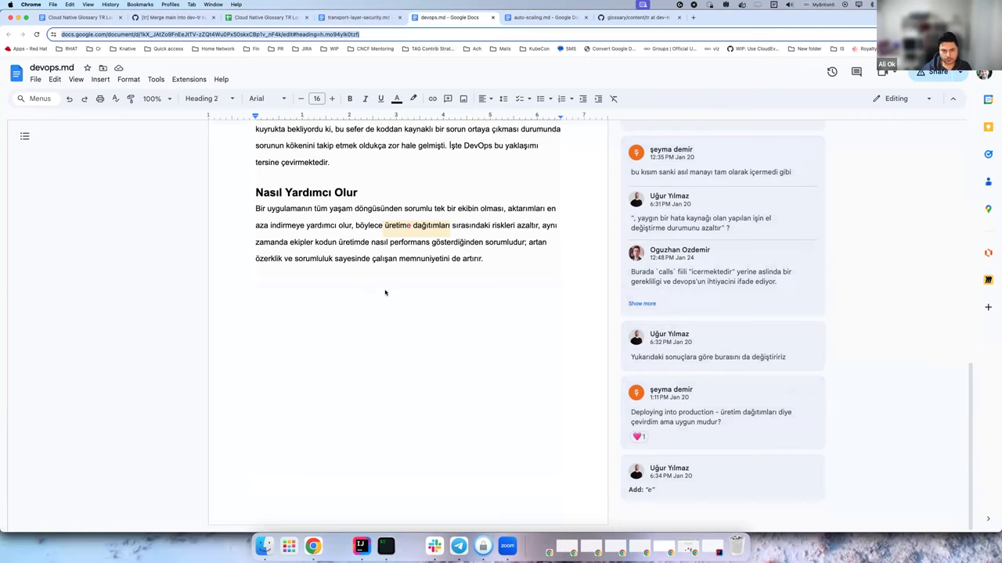
{"action": "key", "text": "super+Tab"}
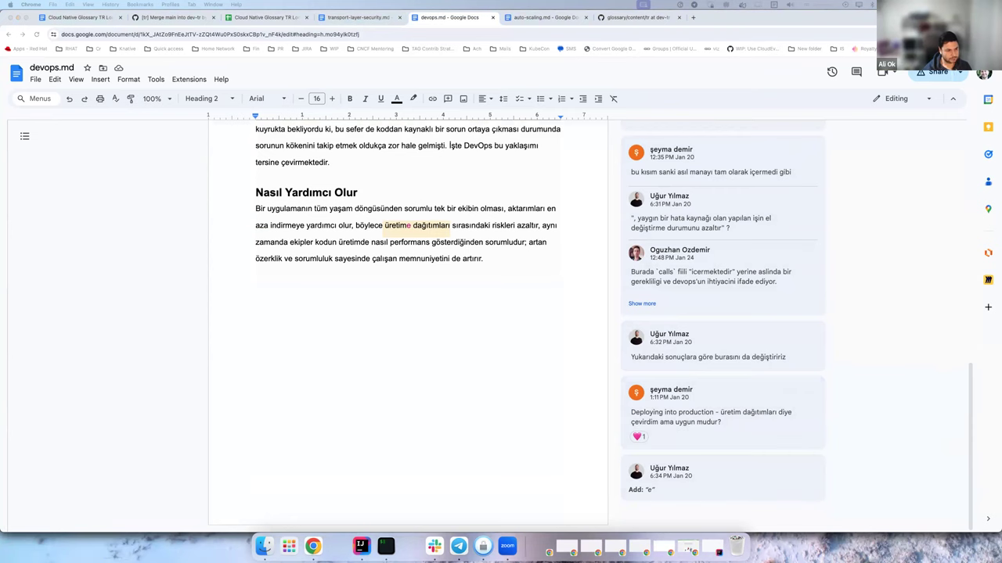
{"action": "left_click", "coordinate": [266, 17]}
{"action": "key", "text": "super+c"}
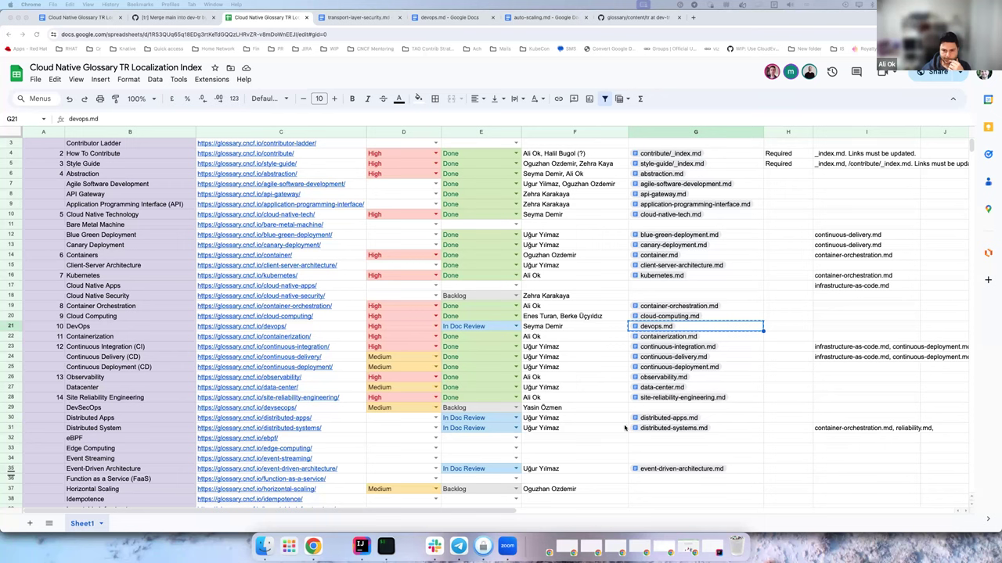
Enter a trial assignee name for Virtual Machine in F70, then clear it again.
{"action": "scroll", "coordinate": [624, 428], "scroll_direction": "up", "scroll_amount": 1}
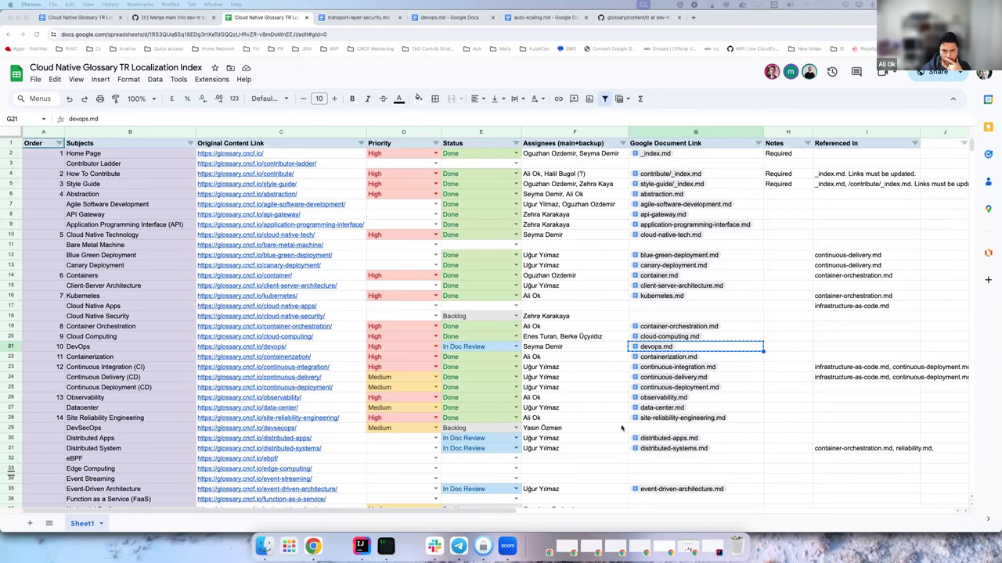
{"action": "scroll", "coordinate": [624, 429], "scroll_direction": "down", "scroll_amount": 5}
{"action": "scroll", "coordinate": [624, 429], "scroll_direction": "up", "scroll_amount": 4}
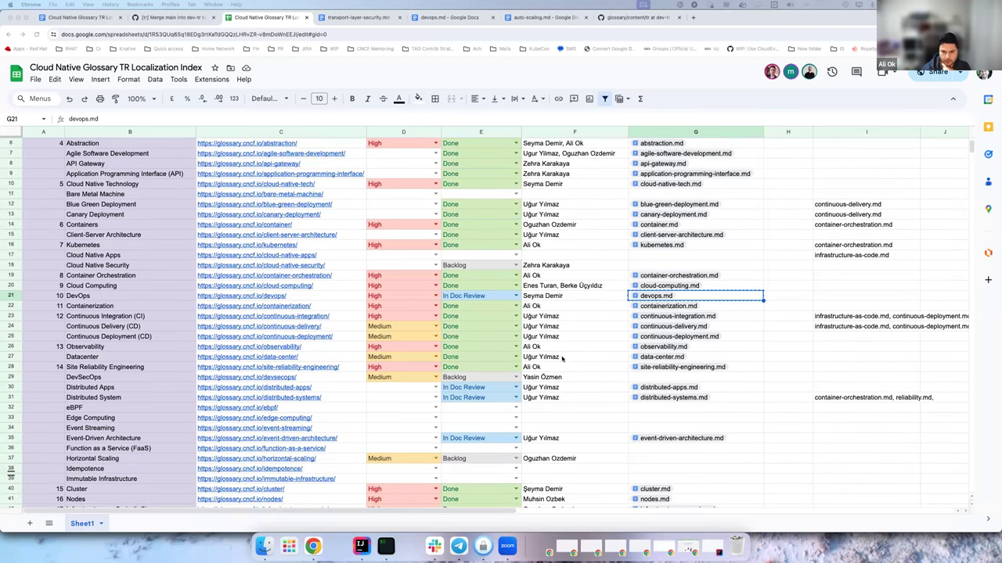
{"action": "scroll", "coordinate": [562, 358], "scroll_direction": "down", "scroll_amount": 5}
{"action": "scroll", "coordinate": [562, 359], "scroll_direction": "down", "scroll_amount": 3}
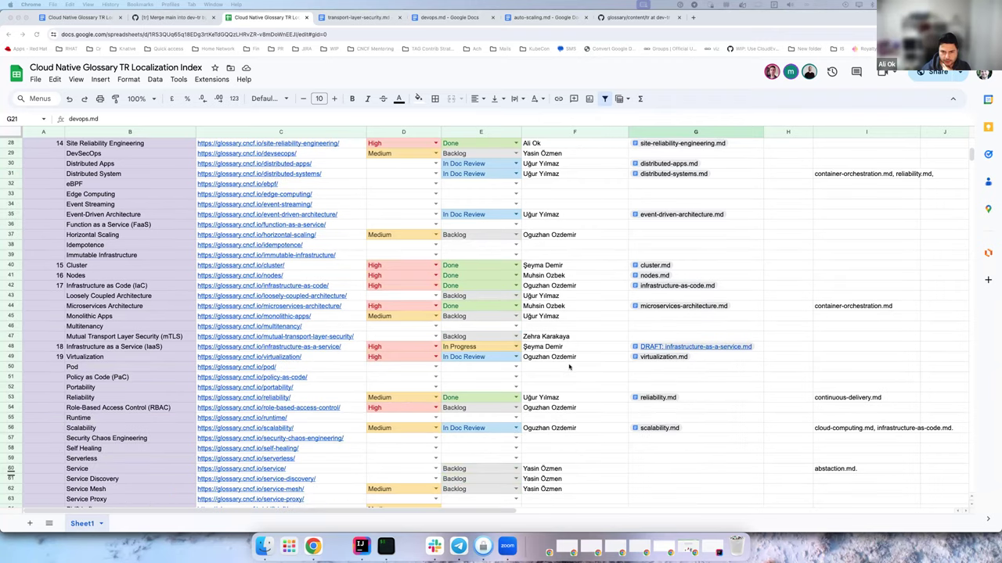
{"action": "scroll", "coordinate": [563, 387], "scroll_direction": "down", "scroll_amount": 3}
{"action": "scroll", "coordinate": [569, 389], "scroll_direction": "down", "scroll_amount": 4}
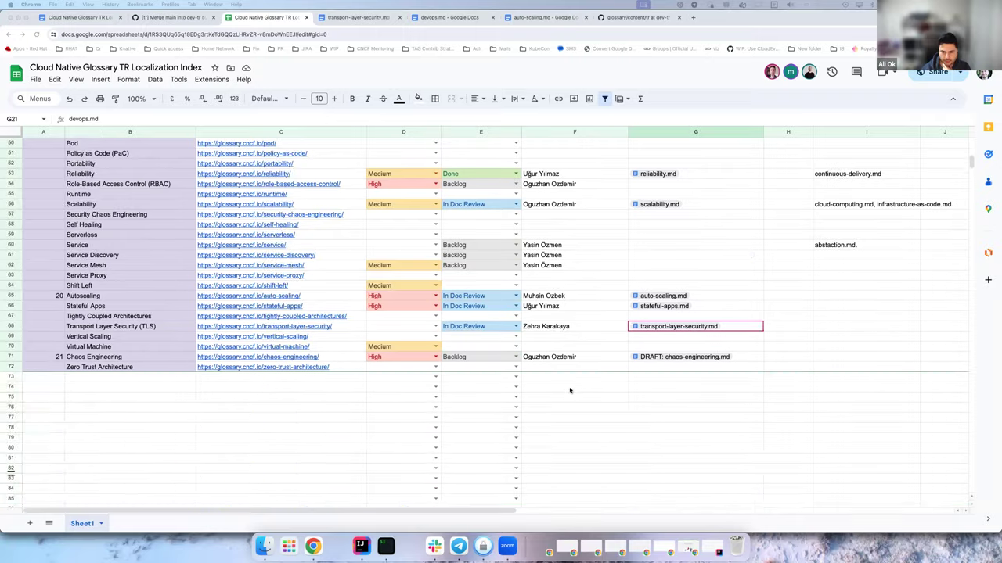
{"action": "scroll", "coordinate": [569, 390], "scroll_direction": "up", "scroll_amount": 8}
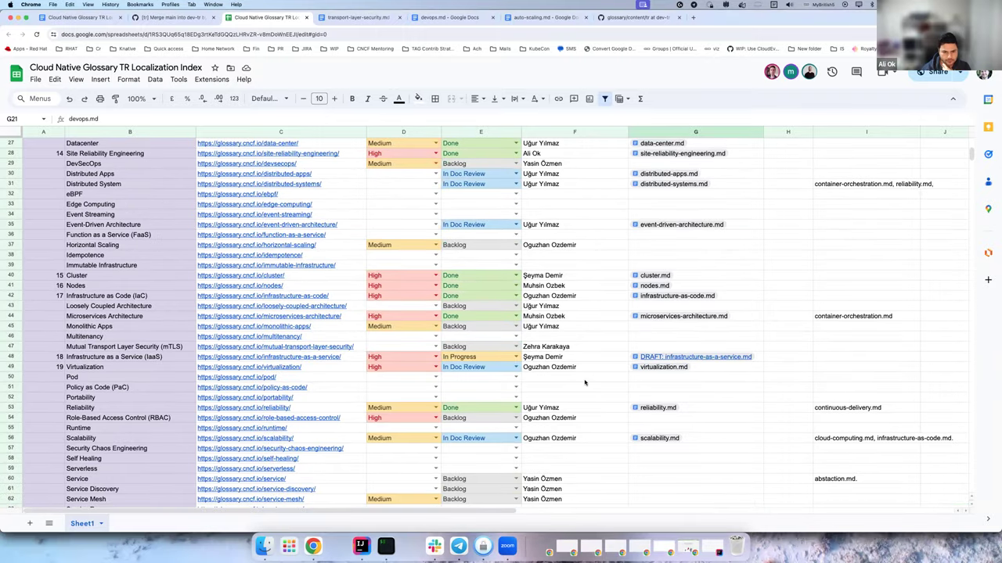
{"action": "scroll", "coordinate": [585, 382], "scroll_direction": "down", "scroll_amount": 5}
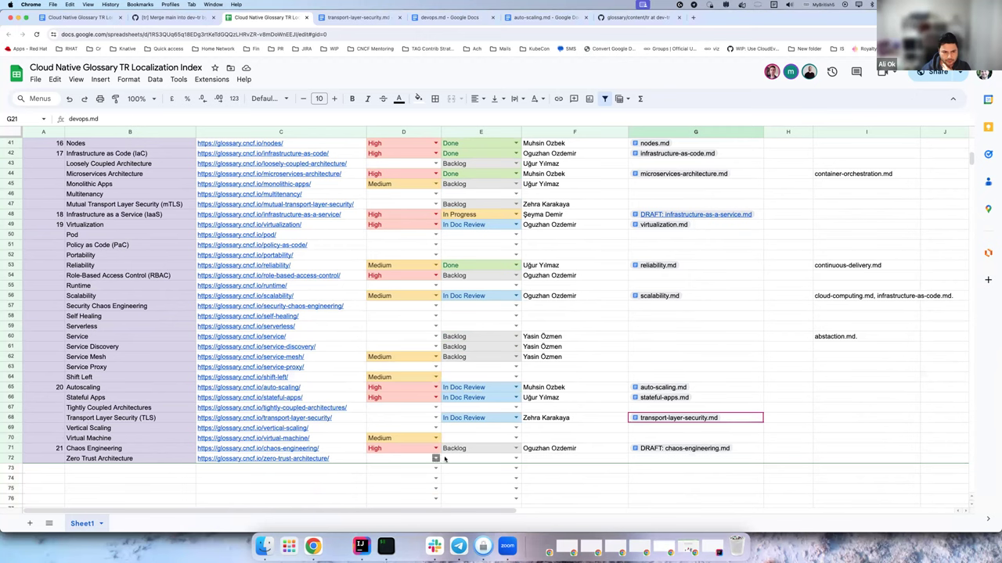
{"action": "left_click", "coordinate": [491, 438]}
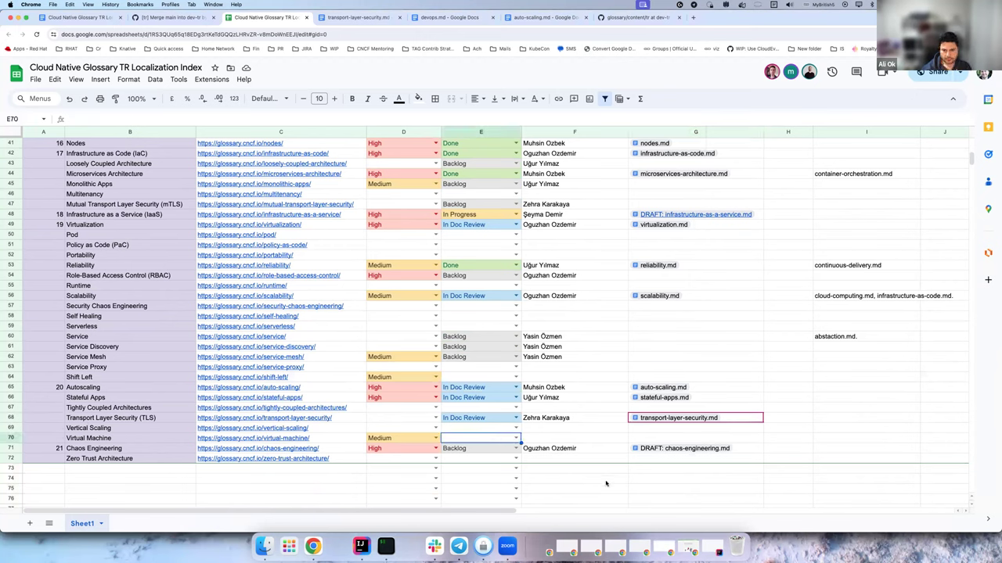
{"action": "key", "text": "Tab"}
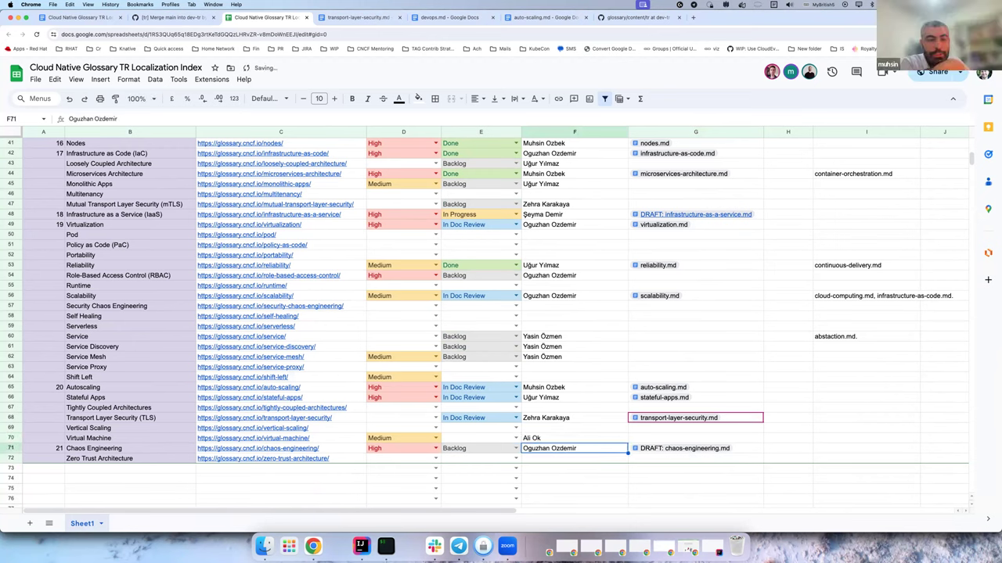
{"action": "left_click", "coordinate": [518, 439]}
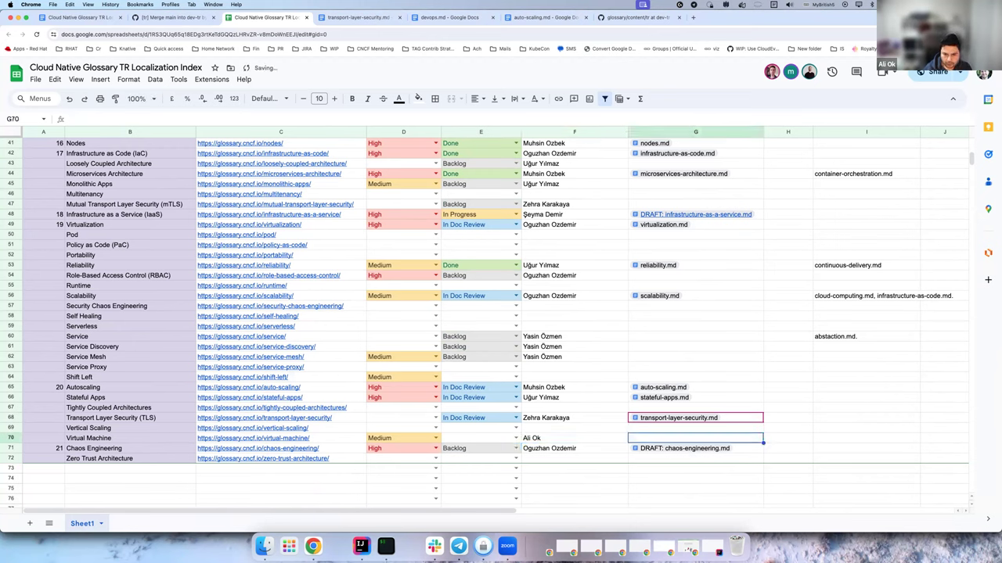
{"action": "left_click", "coordinate": [574, 438]}
{"action": "key", "text": "Delete"}
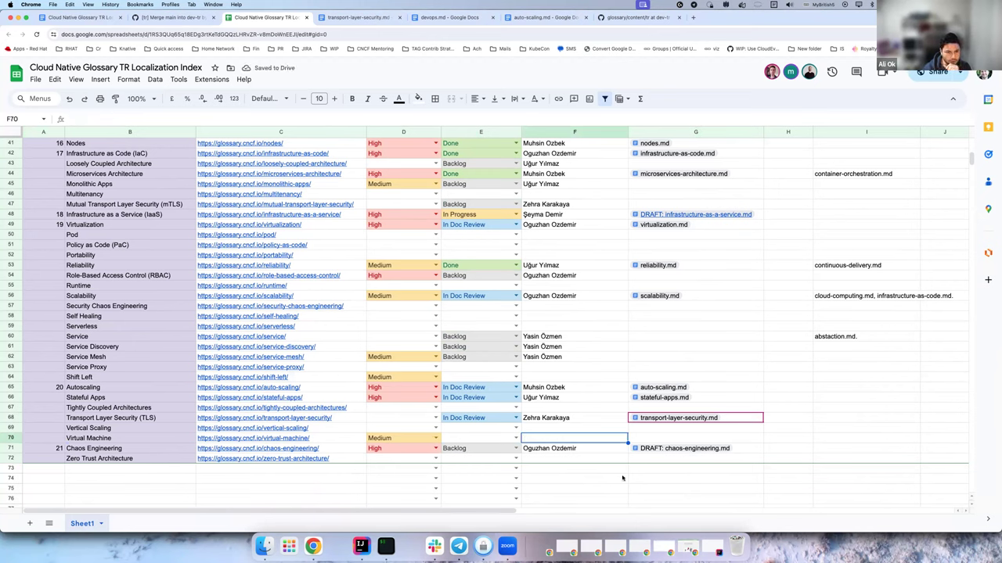
Check the assignees of Infrastructure as a Service, Continuous Delivery, Horizontal Scaling, Monolithic Apps, Reliability and Scalability.
{"action": "left_click", "coordinate": [131, 449]}
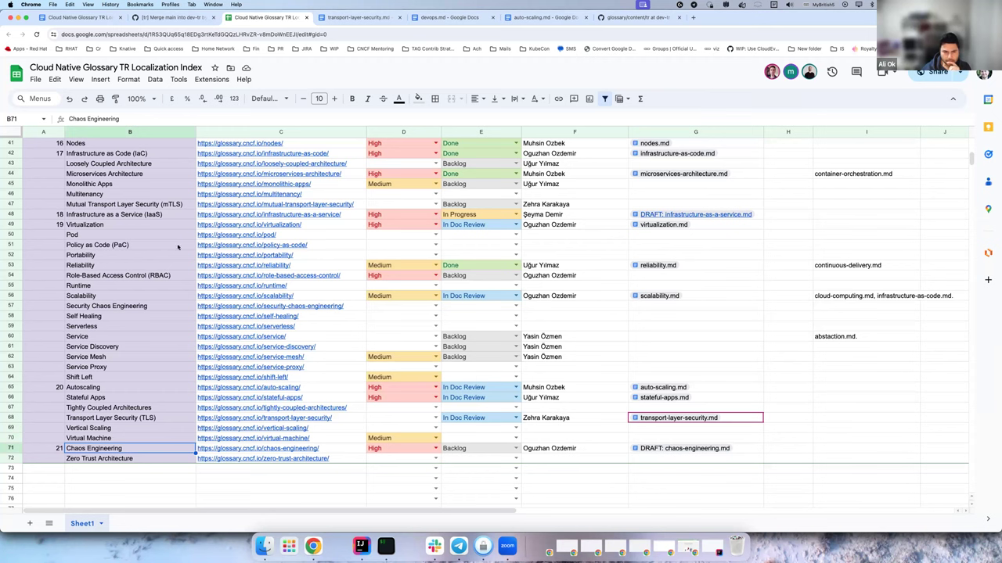
{"action": "left_click", "coordinate": [571, 215]}
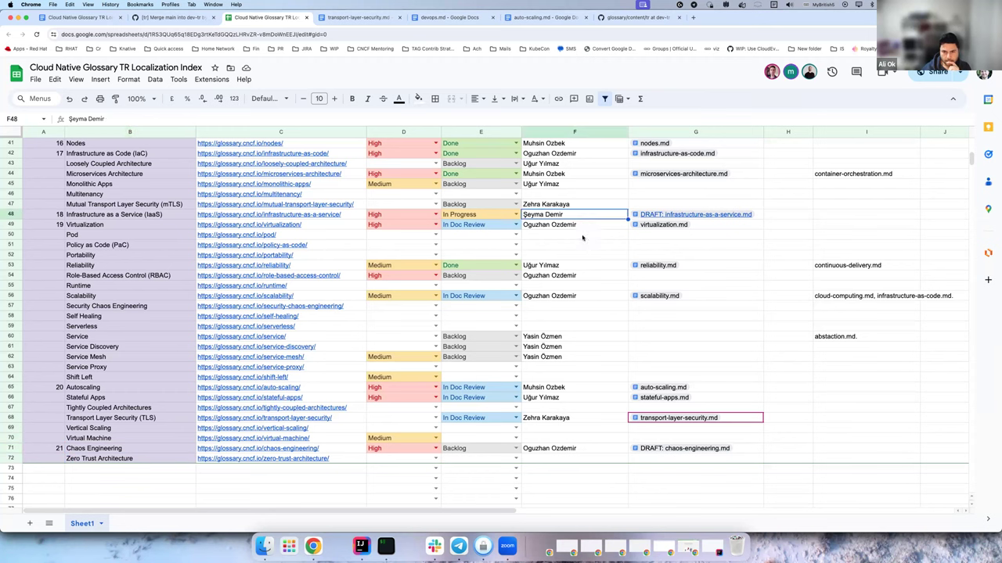
{"action": "scroll", "coordinate": [584, 252], "scroll_direction": "up", "scroll_amount": 5}
{"action": "scroll", "coordinate": [587, 259], "scroll_direction": "up", "scroll_amount": 2}
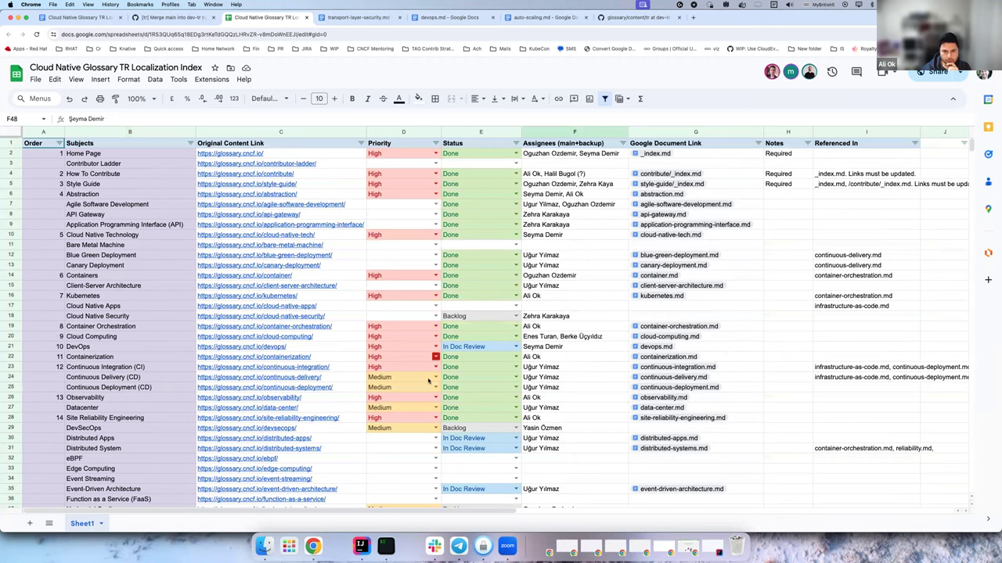
{"action": "left_click", "coordinate": [569, 379]}
{"action": "scroll", "coordinate": [591, 368], "scroll_direction": "down", "scroll_amount": 5}
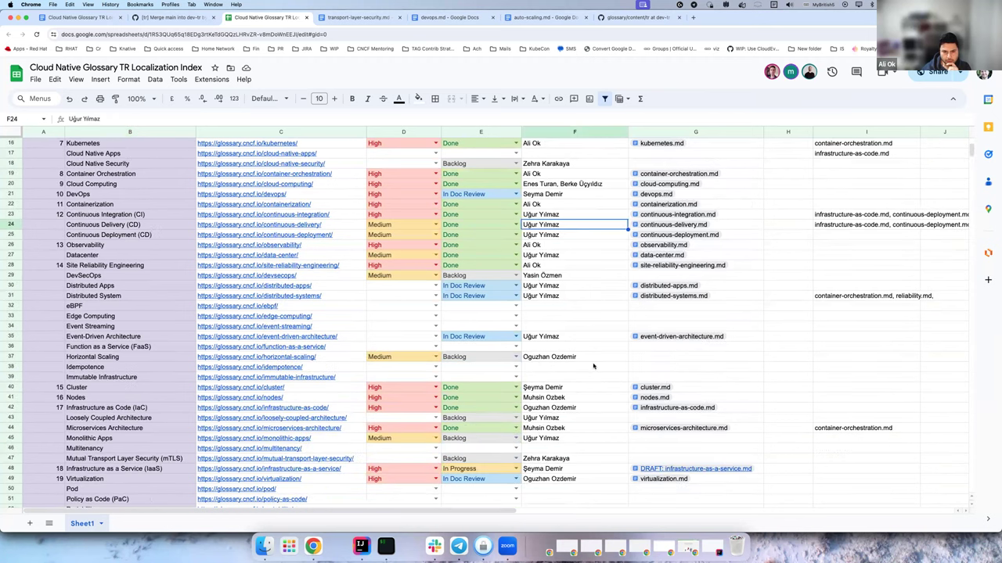
{"action": "left_click", "coordinate": [578, 358]}
{"action": "scroll", "coordinate": [582, 348], "scroll_direction": "down", "scroll_amount": 3}
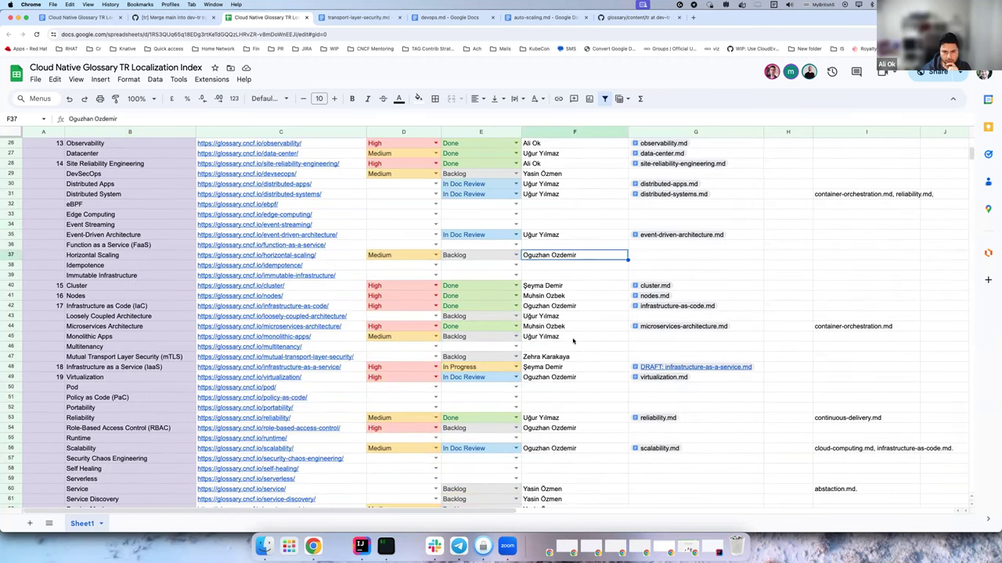
{"action": "left_click", "coordinate": [574, 337]}
{"action": "scroll", "coordinate": [579, 352], "scroll_direction": "down", "scroll_amount": 1}
{"action": "left_click", "coordinate": [573, 388]}
{"action": "left_click", "coordinate": [581, 421]}
{"action": "scroll", "coordinate": [598, 395], "scroll_direction": "down", "scroll_amount": 5}
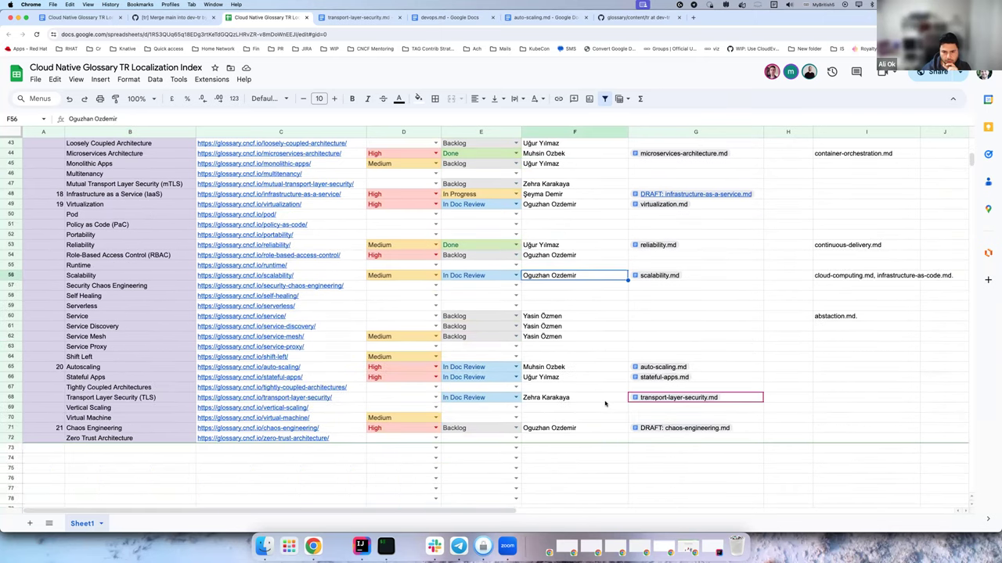
Enter the assignee's name in F64 for the Shift Left term.
{"action": "left_click", "coordinate": [571, 358]}
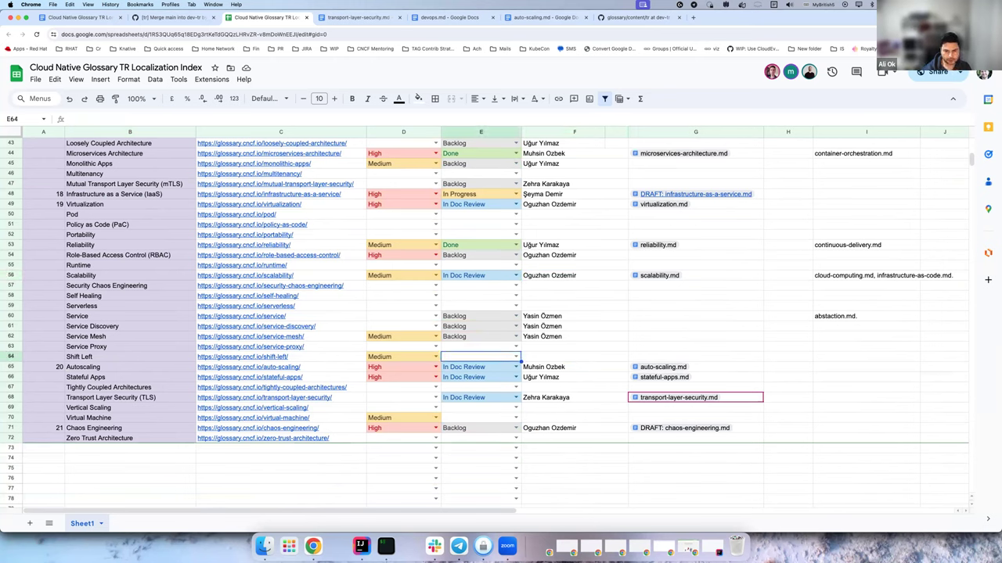
{"action": "key", "text": "Return"}
{"action": "key", "text": "Up"}
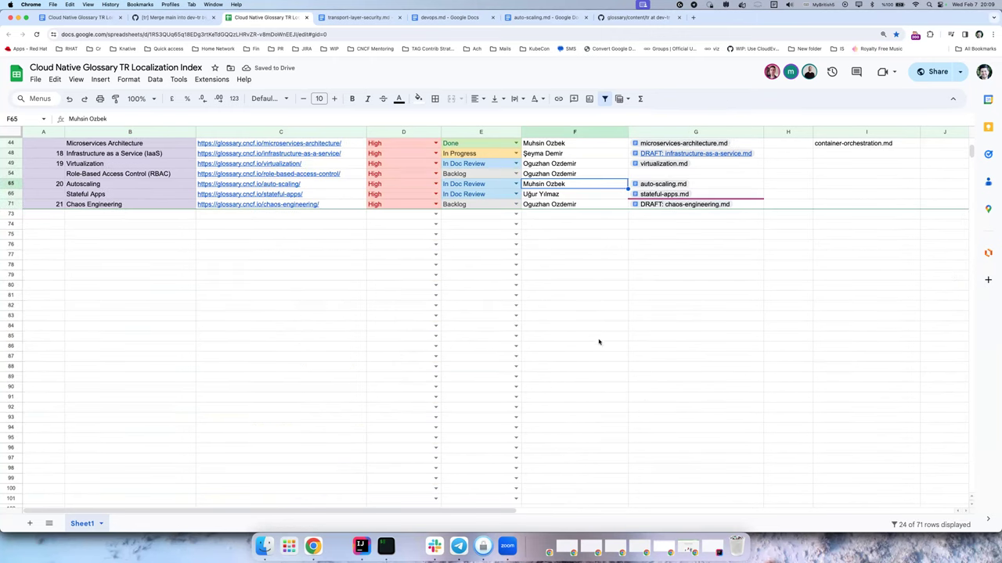
{"action": "scroll", "coordinate": [589, 338], "scroll_direction": "up", "scroll_amount": 2}
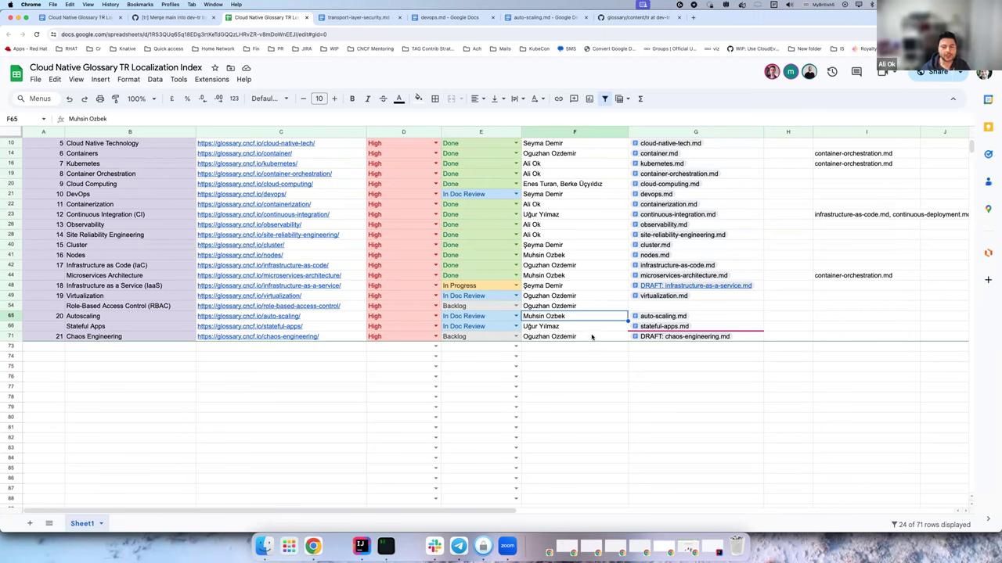
{"action": "scroll", "coordinate": [592, 329], "scroll_direction": "up", "scroll_amount": 2}
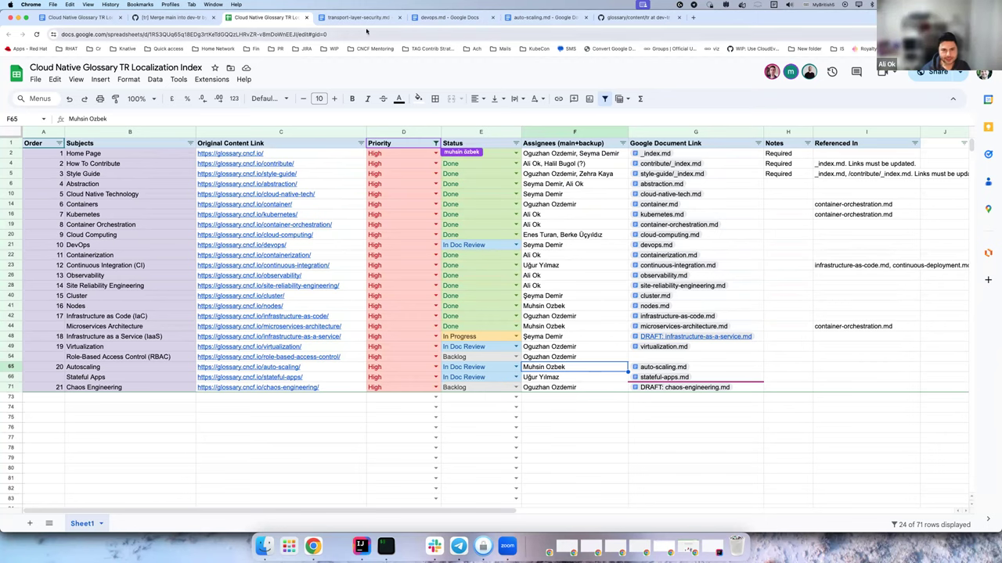
Load glossary.cncf.io in a new tab and open its Shift Left entry.
{"action": "key", "text": "ctrl+t"}
{"action": "type", "text": "gloss"}
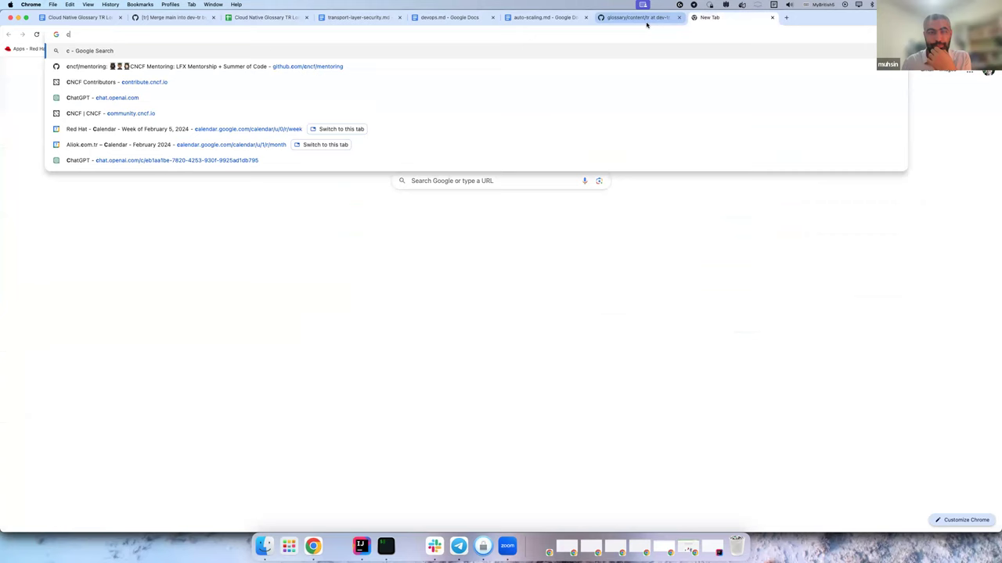
{"action": "key", "text": "Down"}
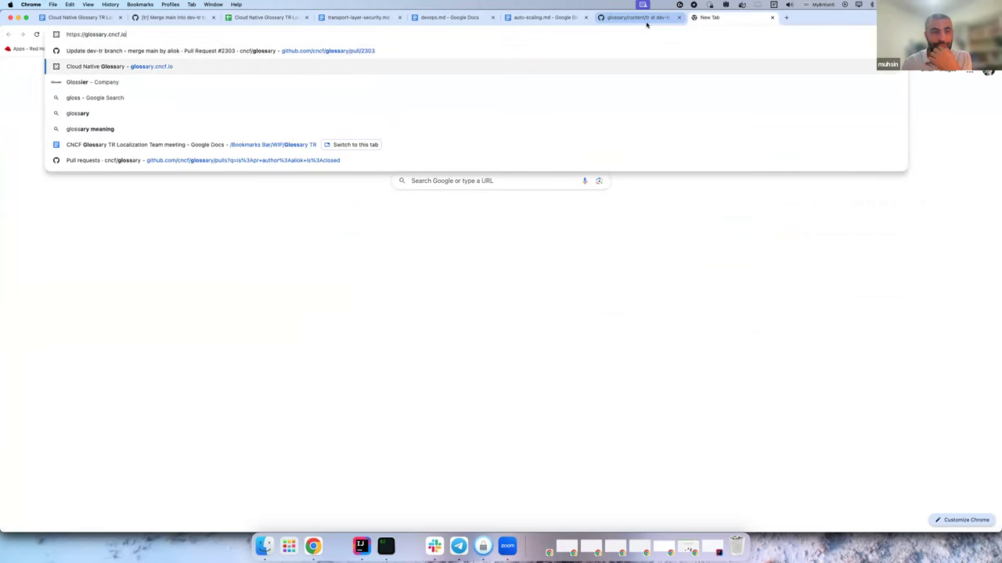
{"action": "key", "text": "Return"}
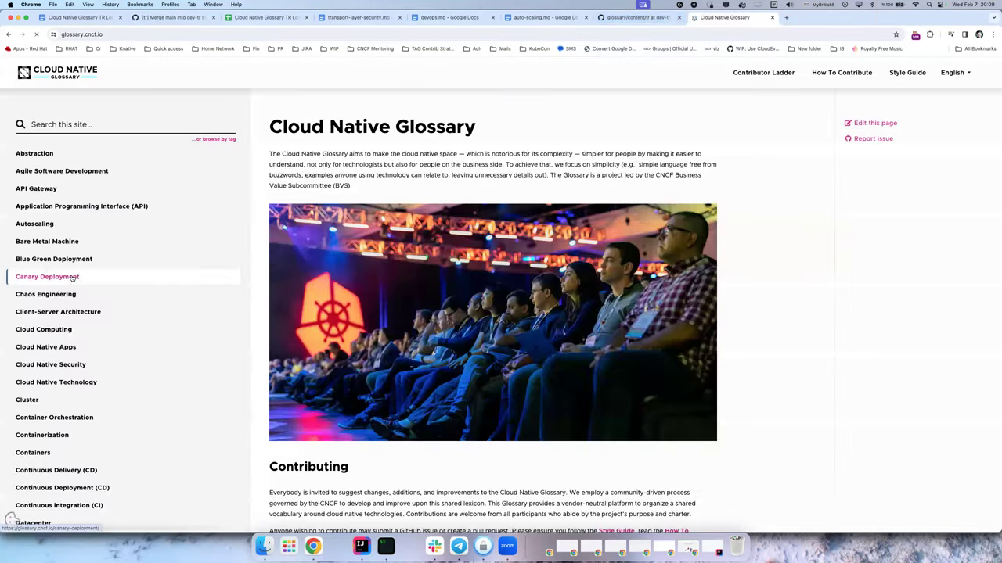
{"action": "scroll", "coordinate": [137, 364], "scroll_direction": "down", "scroll_amount": 10}
{"action": "left_click", "coordinate": [35, 357]}
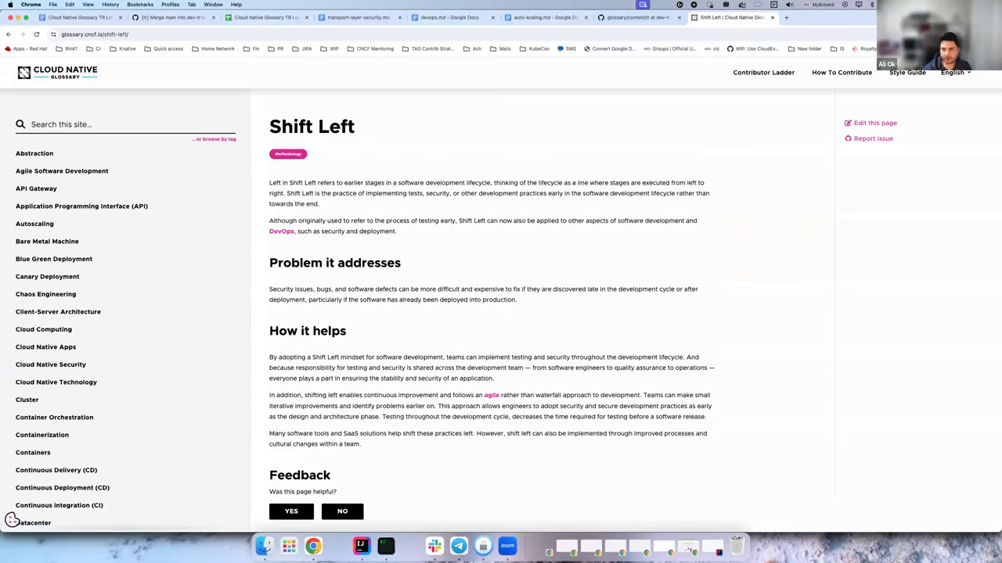
Zoom the Cloud Native Glossary page in two steps using Chrome's menu zoom +.
{"action": "left_click", "coordinate": [992, 34]}
{"action": "left_click", "coordinate": [972, 179]}
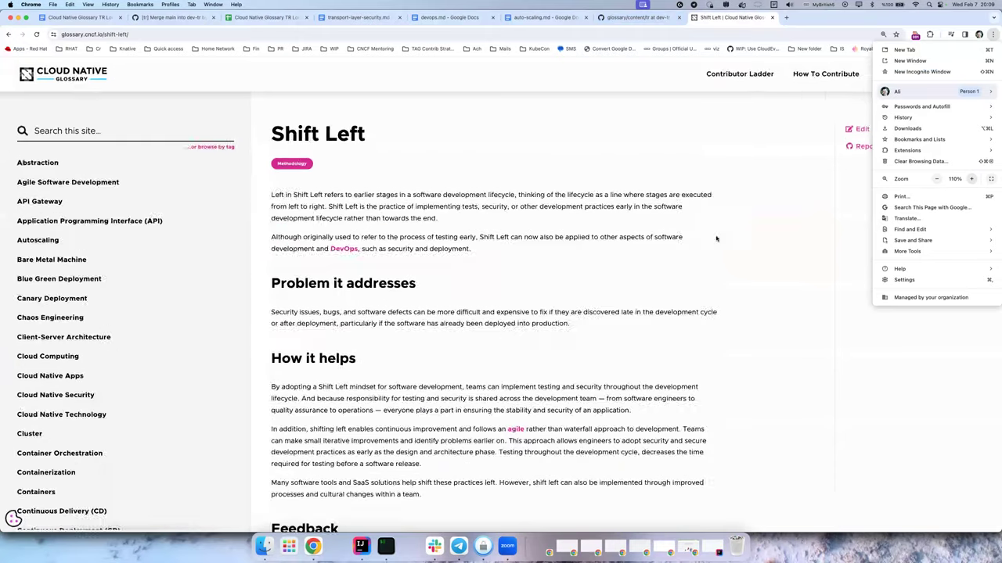
{"action": "left_click", "coordinate": [971, 179]}
{"action": "left_click", "coordinate": [649, 243]}
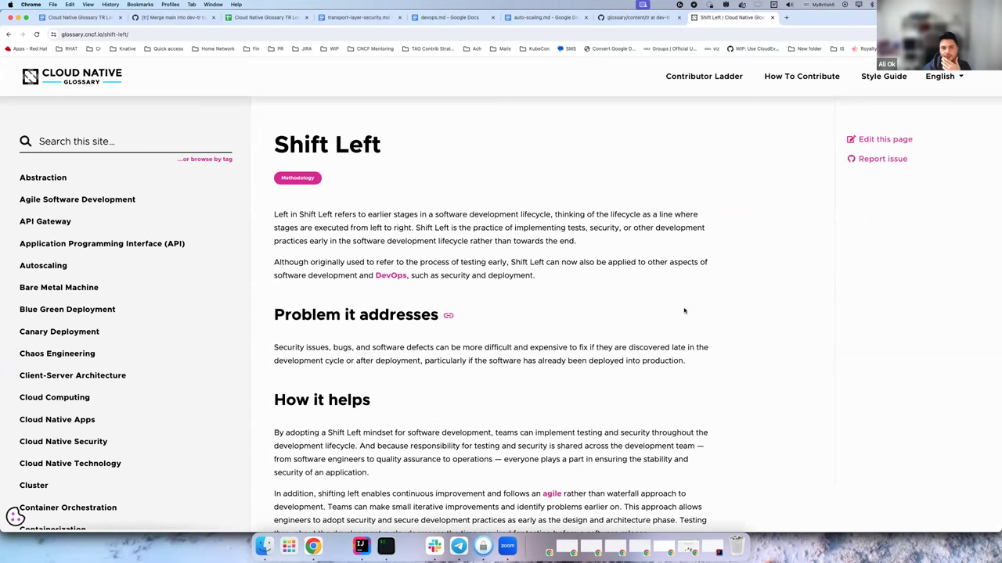
Read through the Shift Left entry, then return to the TR Localization Team meeting notes Doc.
{"action": "scroll", "coordinate": [726, 310], "scroll_direction": "down", "scroll_amount": 5}
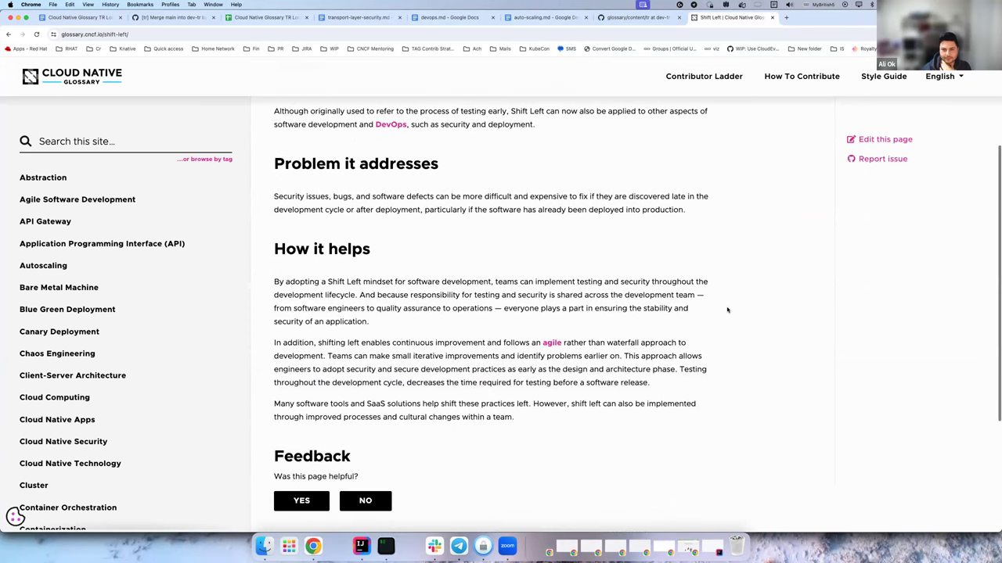
{"action": "scroll", "coordinate": [726, 310], "scroll_direction": "up", "scroll_amount": 5}
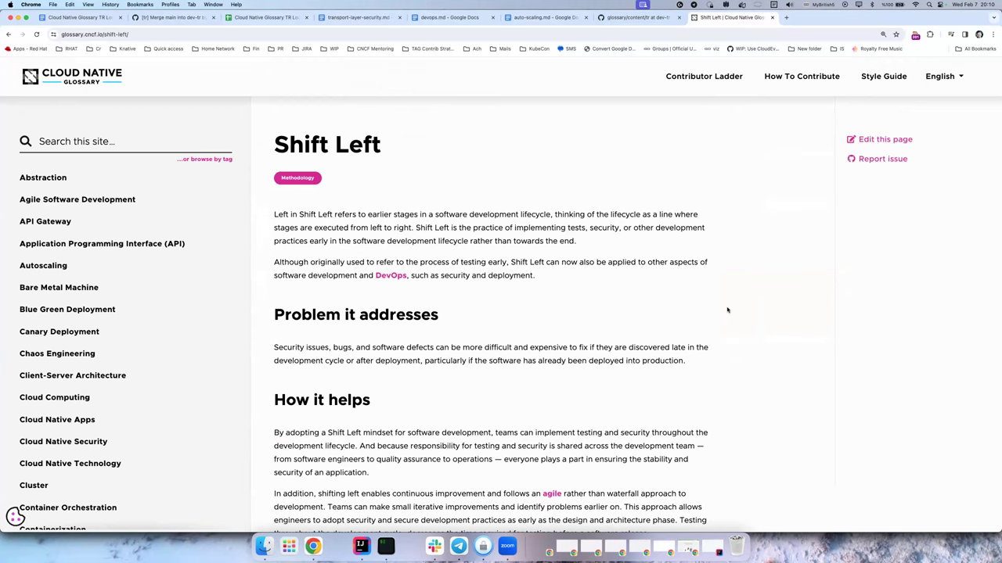
{"action": "scroll", "coordinate": [727, 310], "scroll_direction": "down", "scroll_amount": 6}
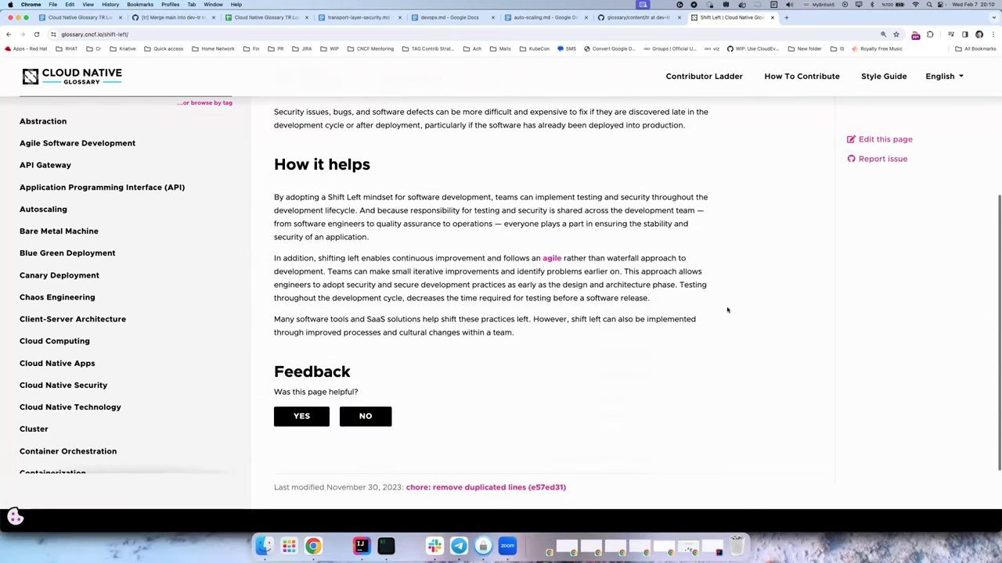
{"action": "scroll", "coordinate": [727, 310], "scroll_direction": "up", "scroll_amount": 5}
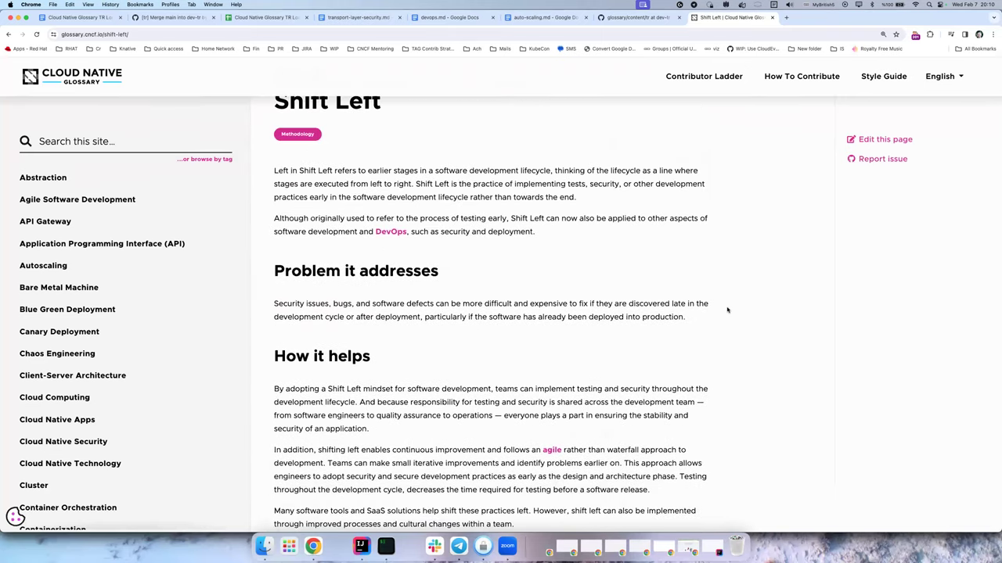
{"action": "scroll", "coordinate": [727, 310], "scroll_direction": "up", "scroll_amount": 1}
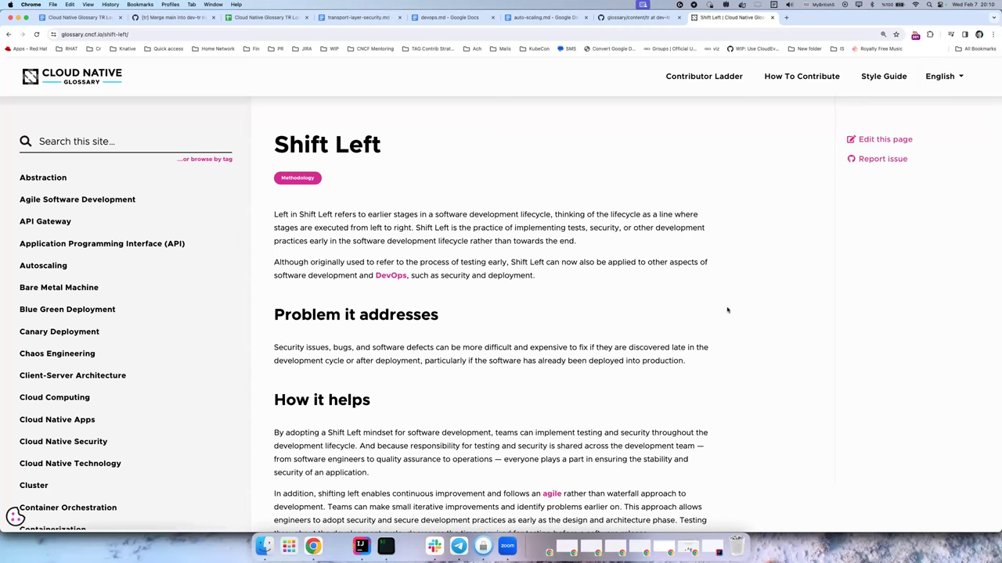
{"action": "left_click", "coordinate": [81, 18]}
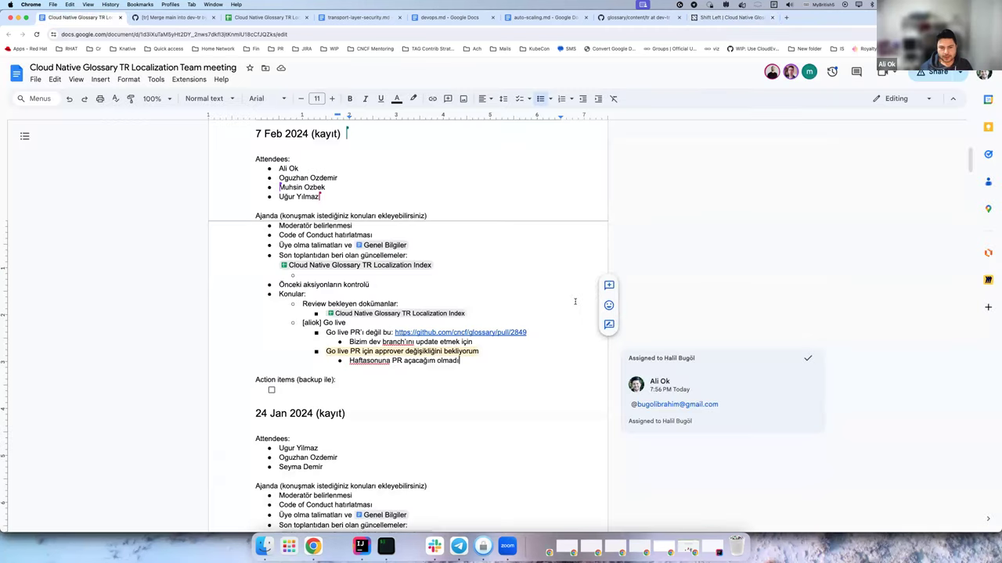